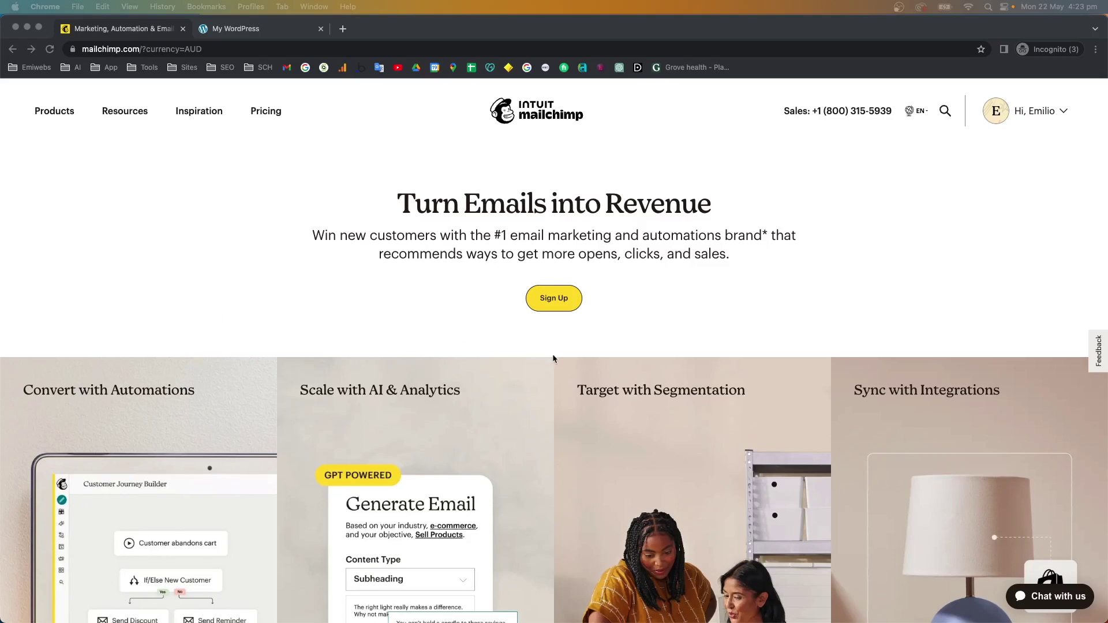
# Go to the Mailchimp account dashboard from the account menu, dismiss the survey, and show the store integrations.
pyautogui.scroll(-5, 564, 362)
pyautogui.scroll(1, 564, 367)
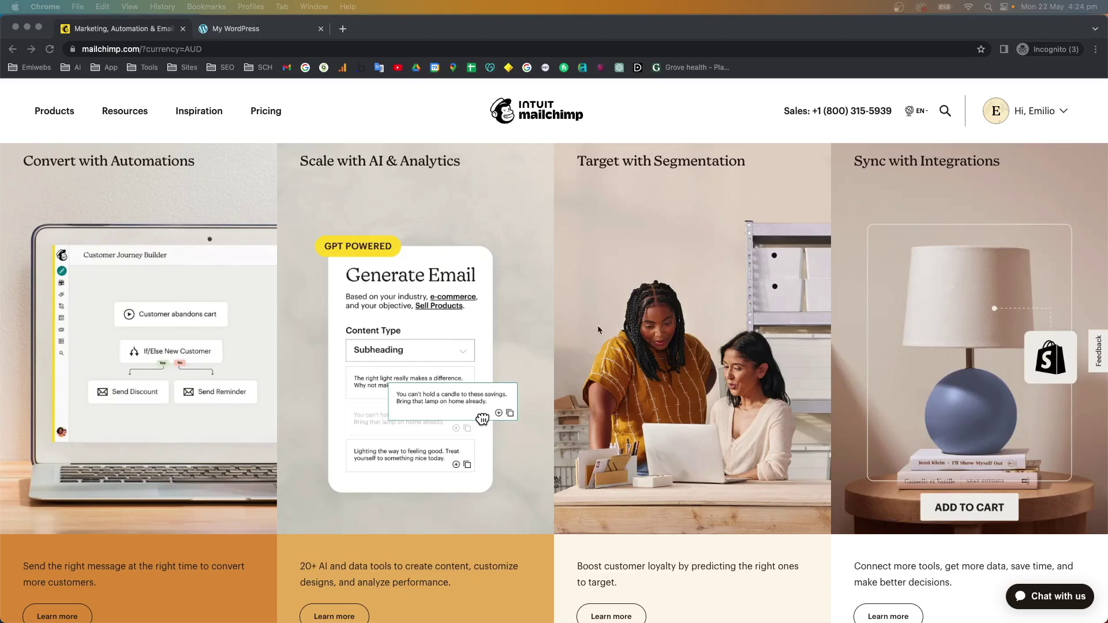
pyautogui.scroll(5, 941, 270)
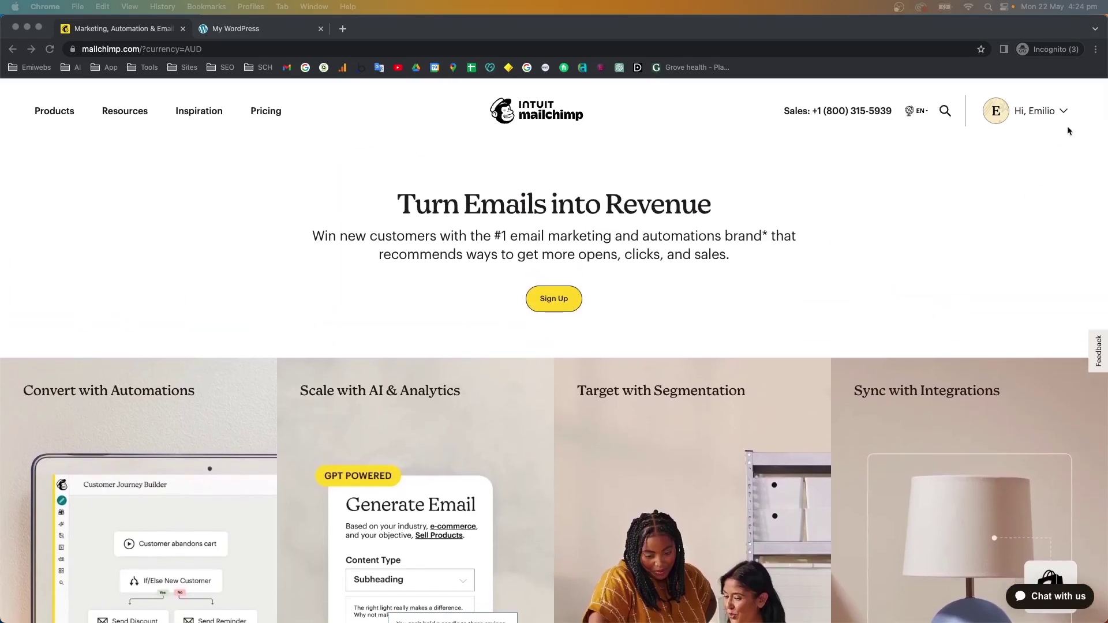
pyautogui.click(1030, 119)
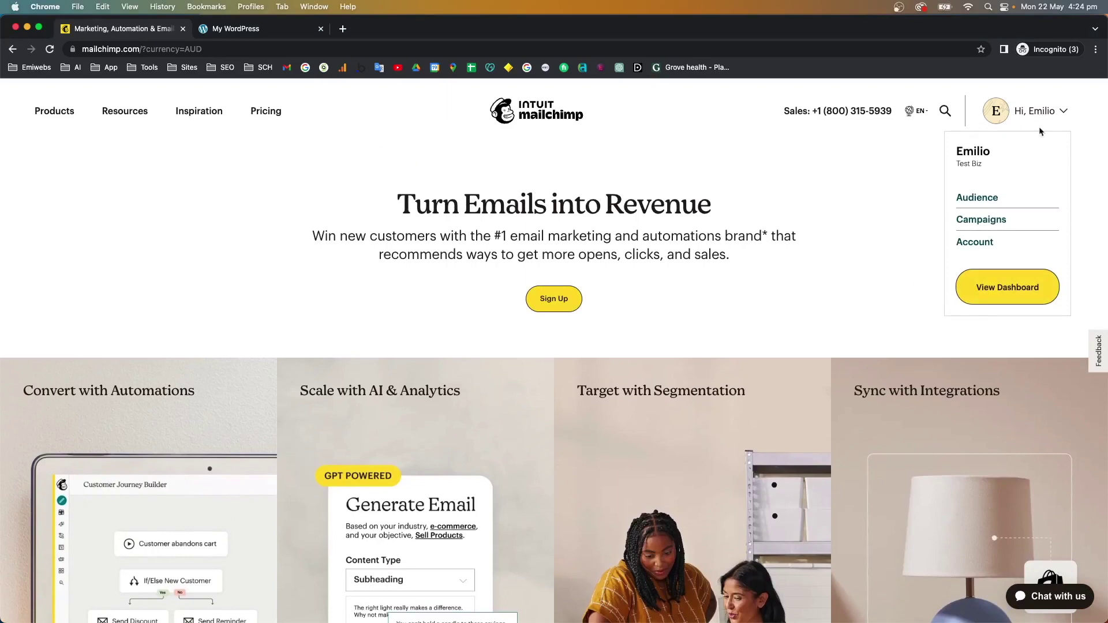
pyautogui.click(1005, 295)
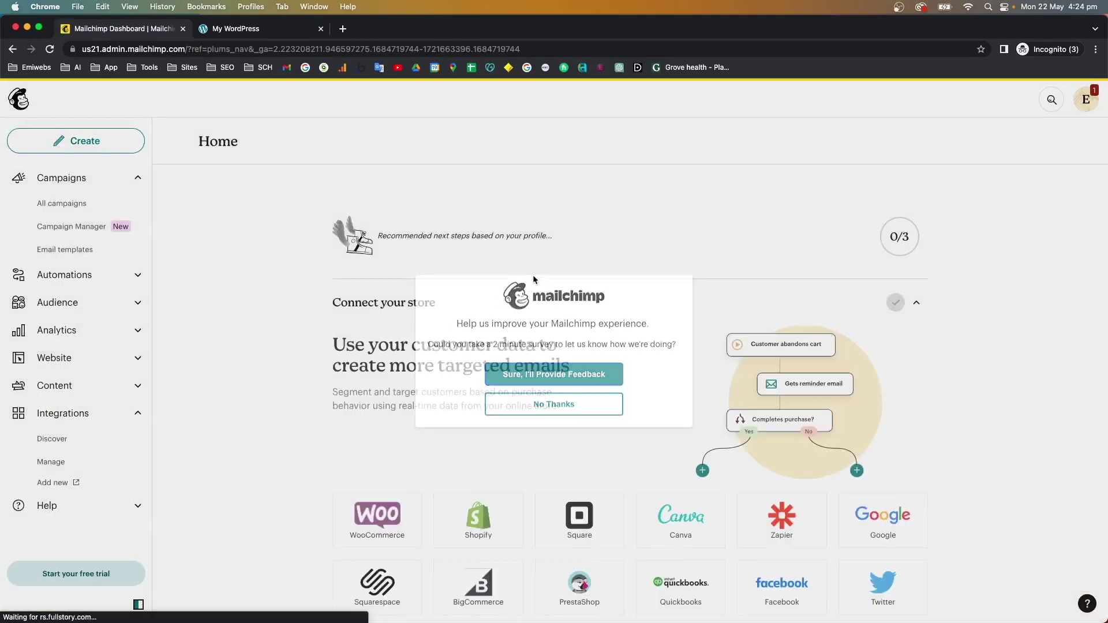
pyautogui.click(532, 275)
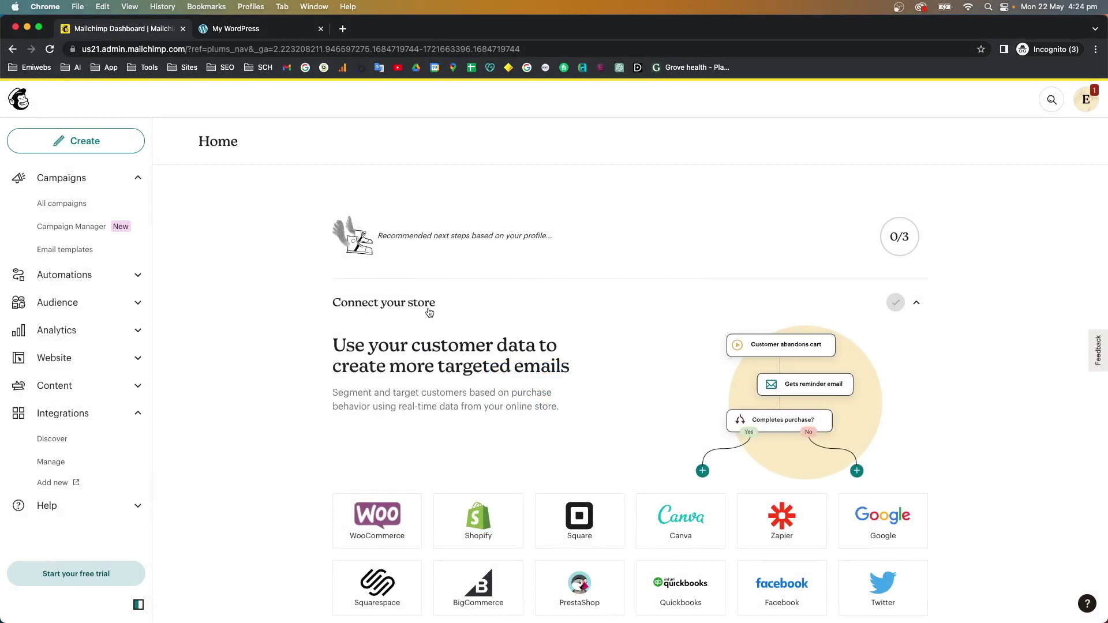
pyautogui.scroll(-3, 450, 360)
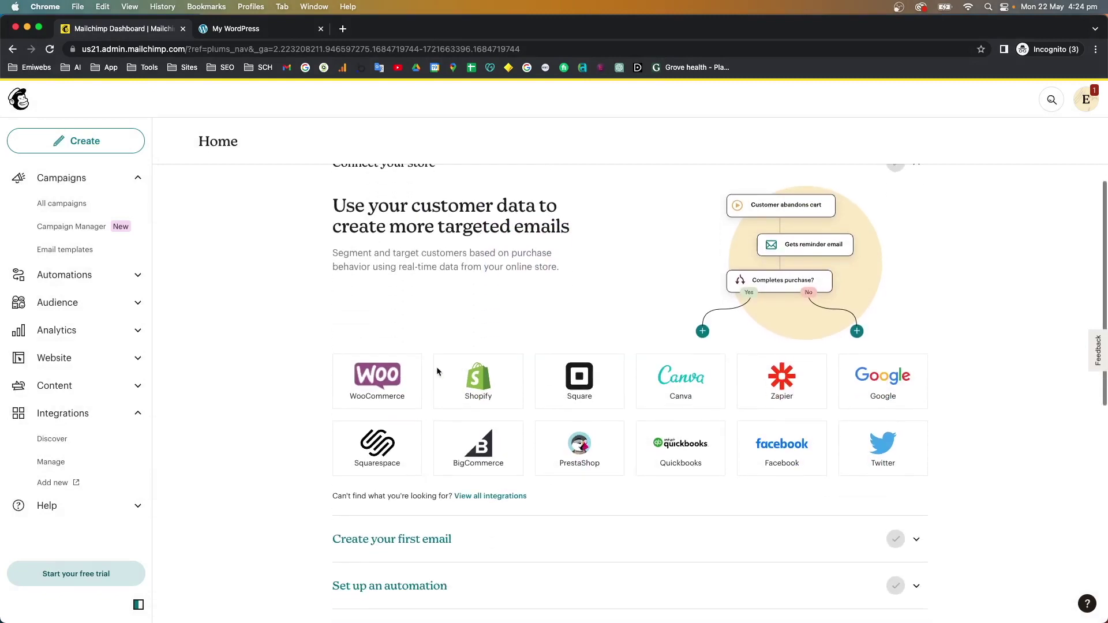
# From the WooCommerce integration, connect a new site and add the free Mailchimp for WooCommerce extension to the cart.
pyautogui.click(387, 379)
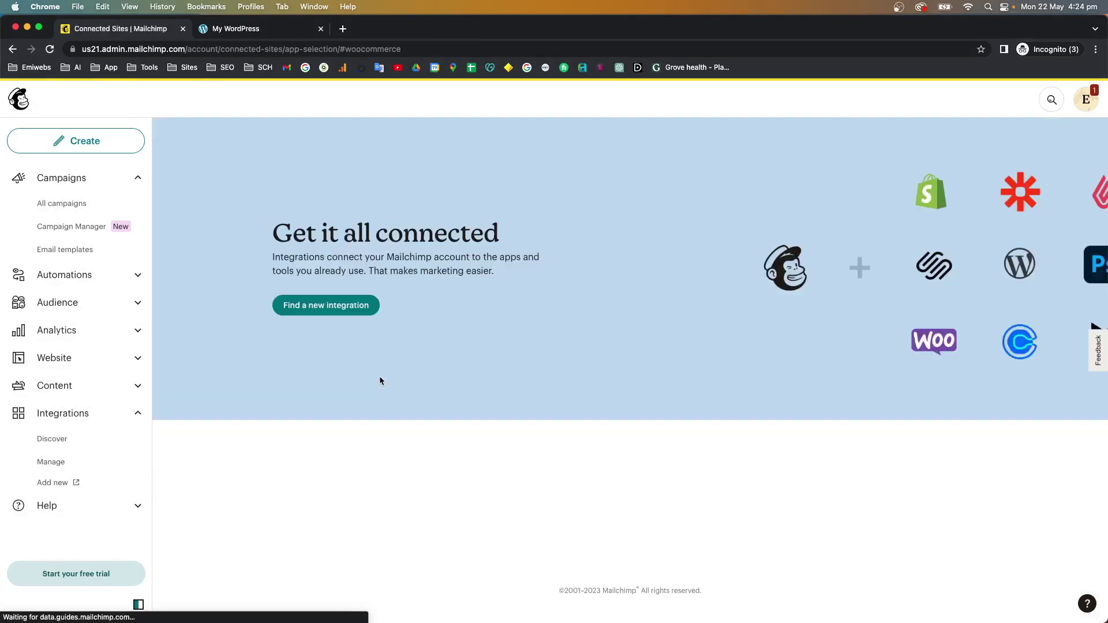
pyautogui.scroll(-4, 379, 376)
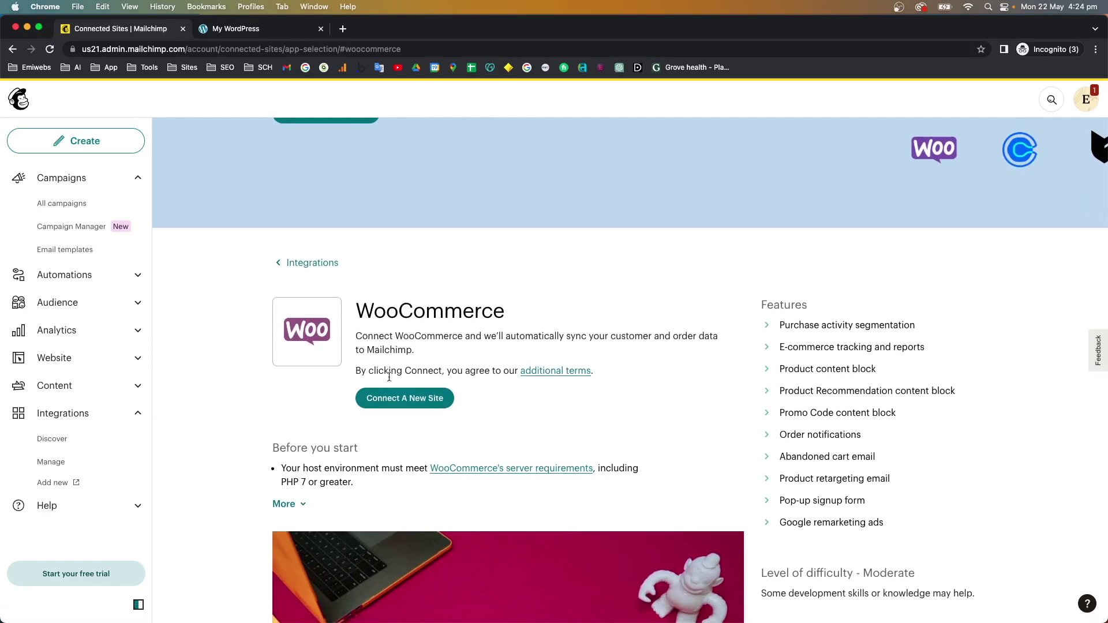
pyautogui.click(407, 408)
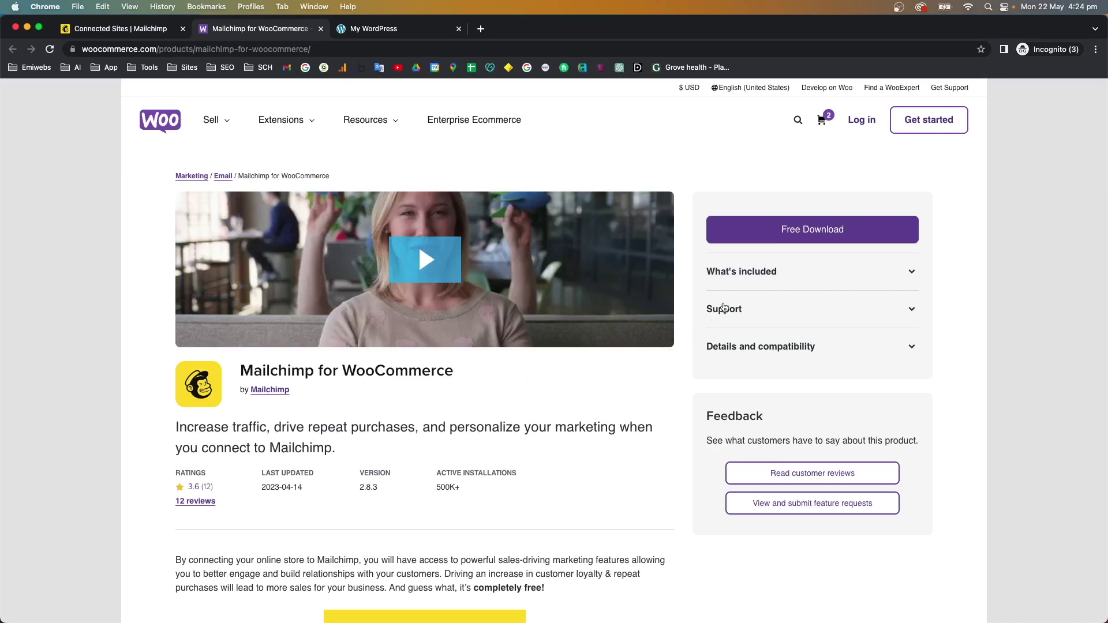
pyautogui.click(796, 240)
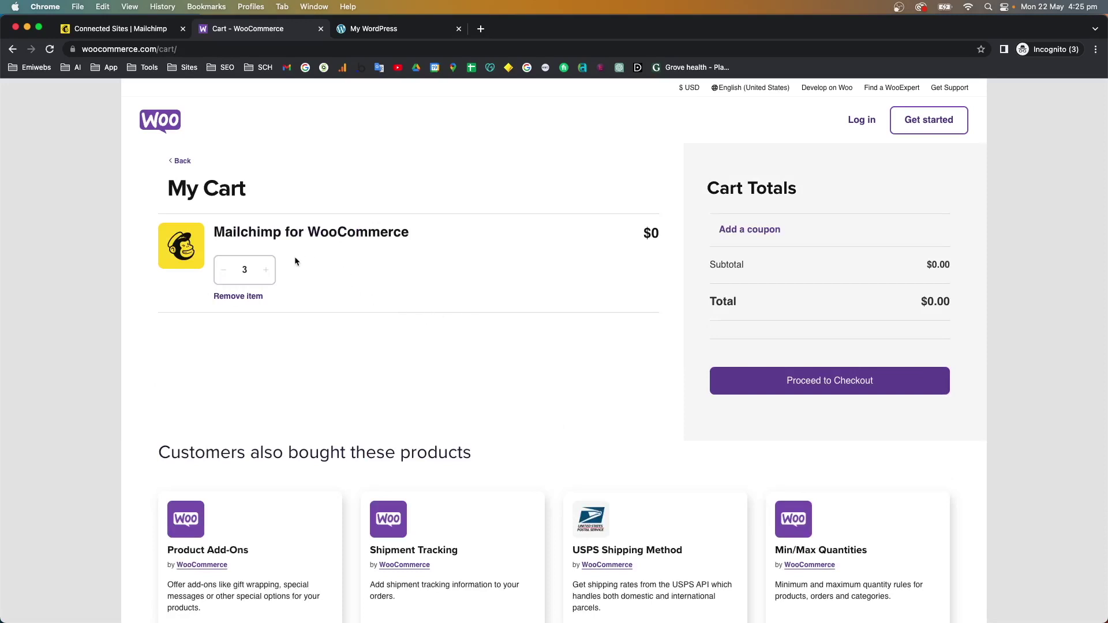
# Proceed to checkout for the free extension and review the $0.00 checkout form.
pyautogui.click(765, 386)
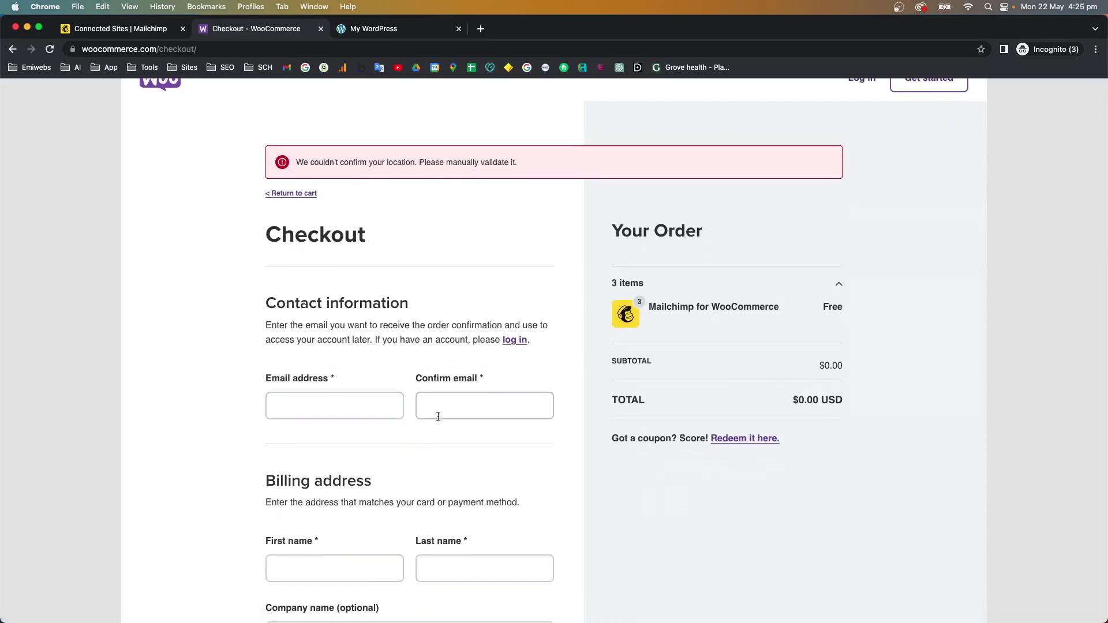
pyautogui.scroll(-6, 495, 390)
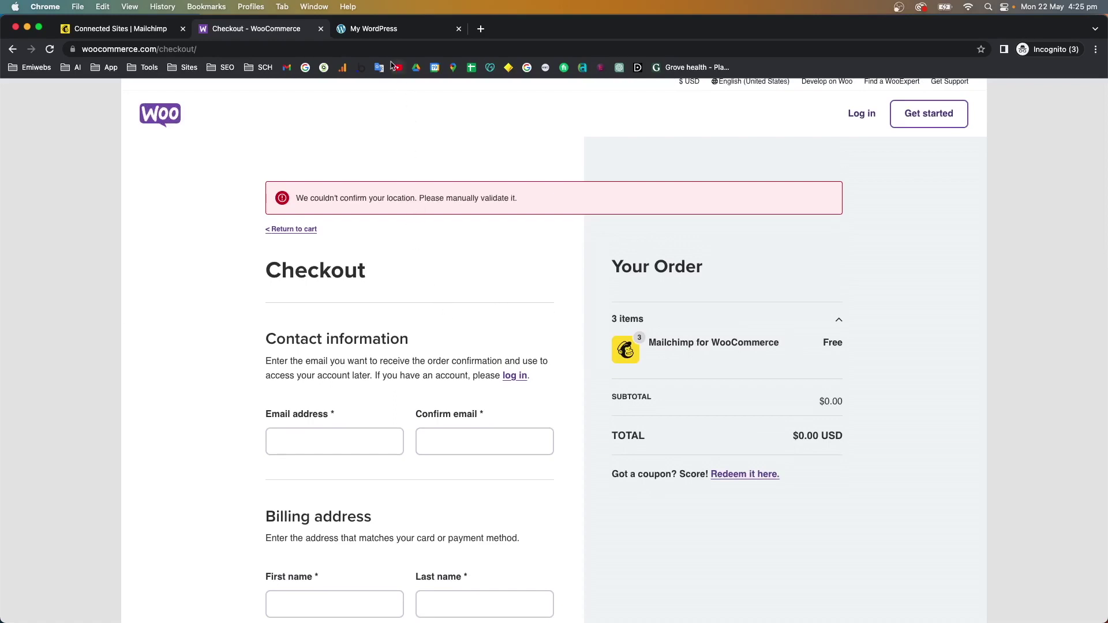
# Switch to the WordPress site and load its wp-admin area.
pyautogui.click(391, 35)
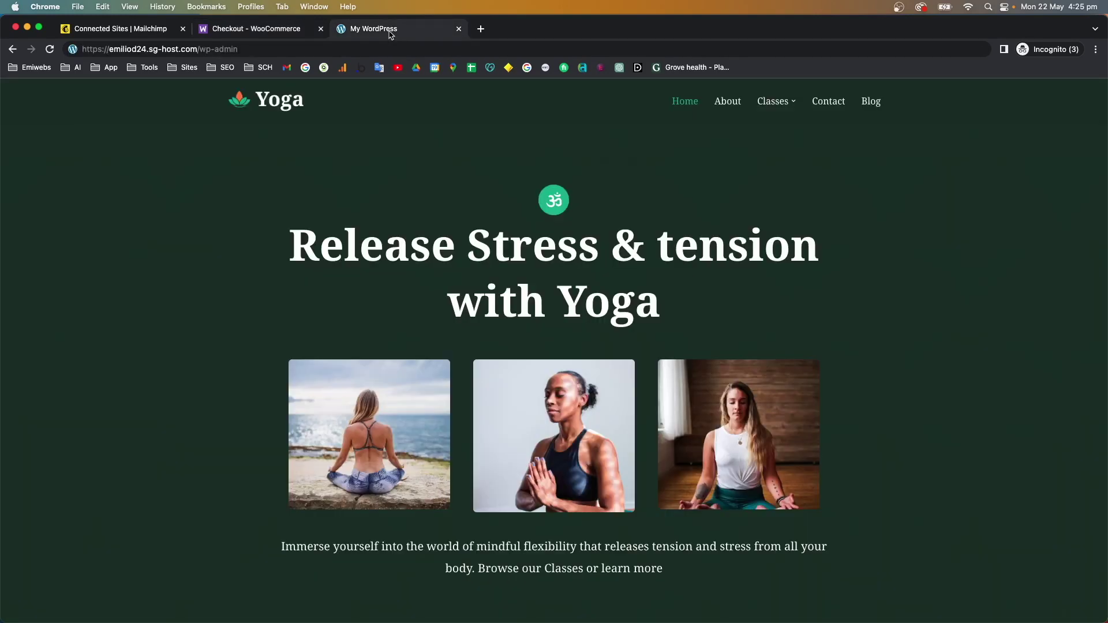
pyautogui.click(254, 48)
pyautogui.press('Return')
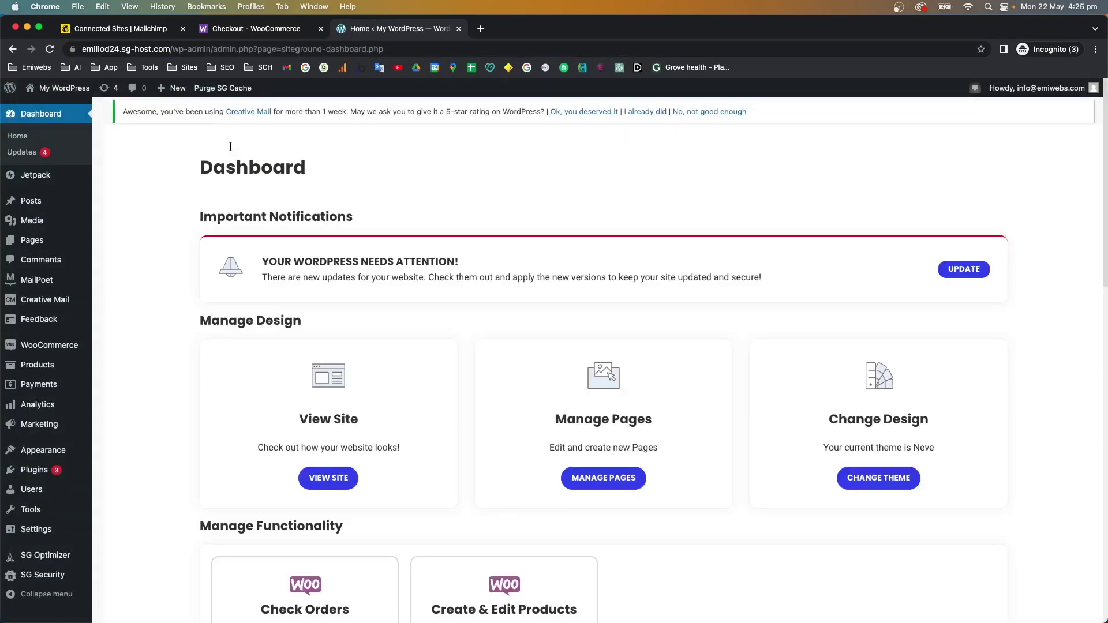
# Reach the Plugins > Add New page and start a plugin search.
pyautogui.moveTo(66, 102)
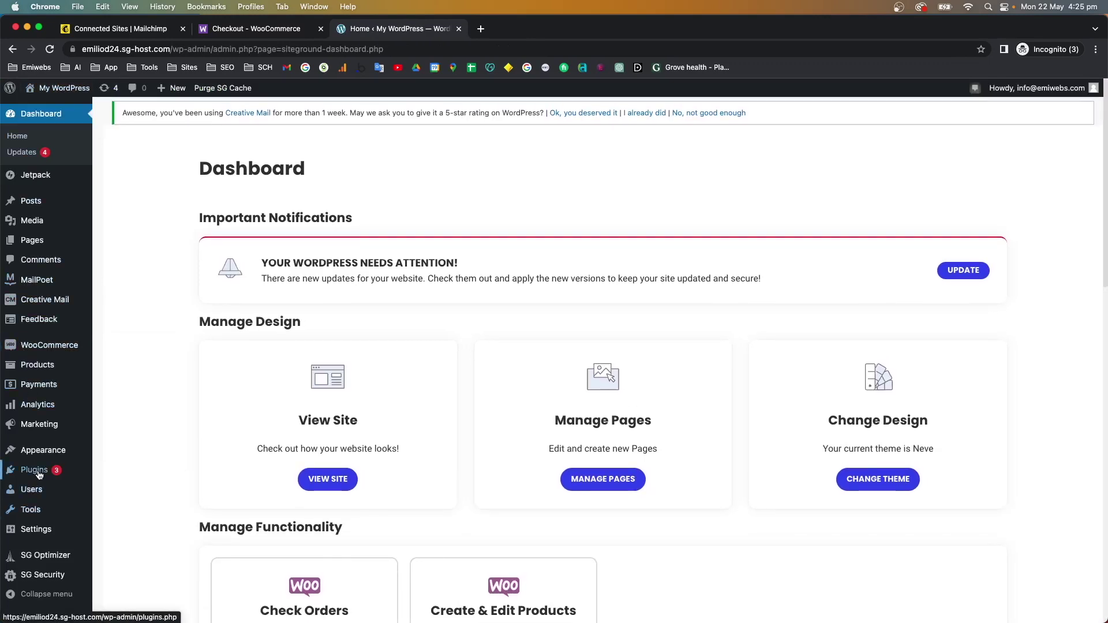
pyautogui.moveTo(38, 474)
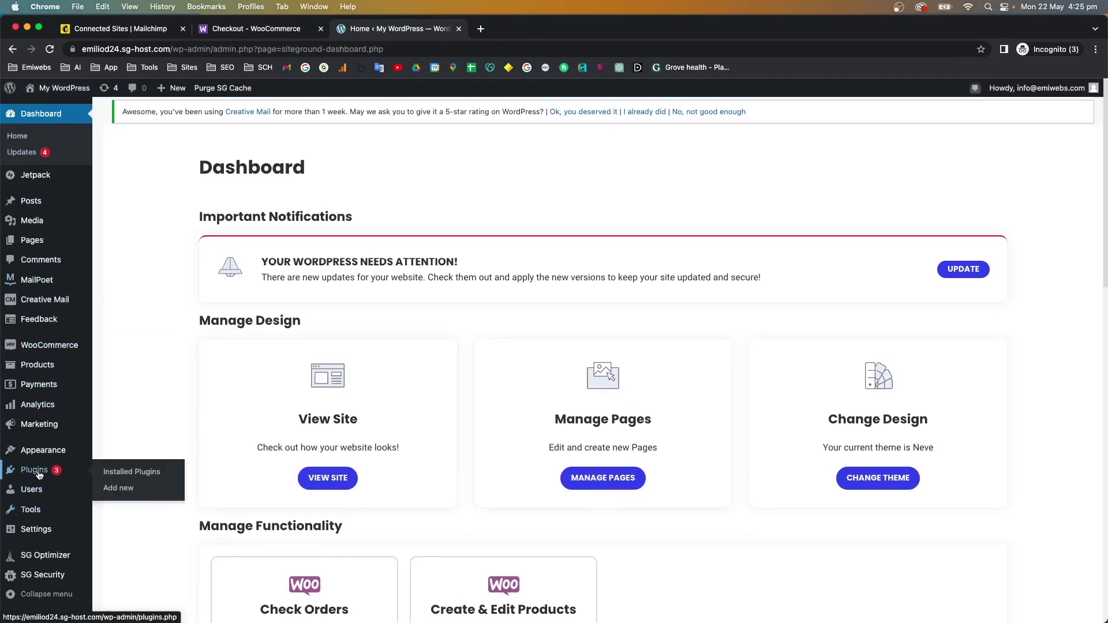
pyautogui.click(118, 490)
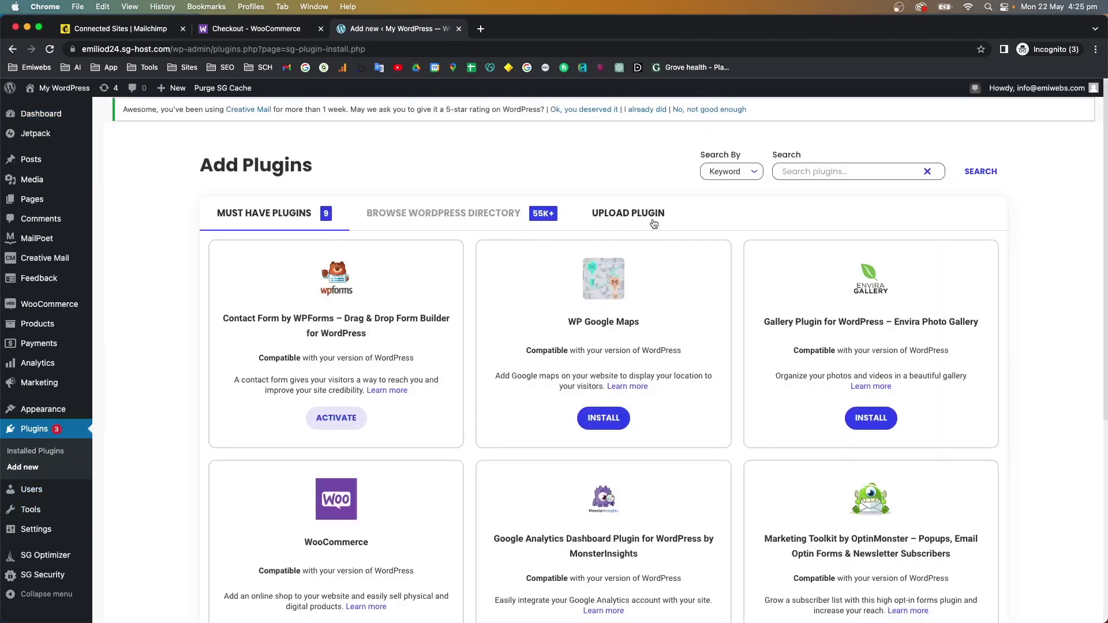
pyautogui.click(653, 224)
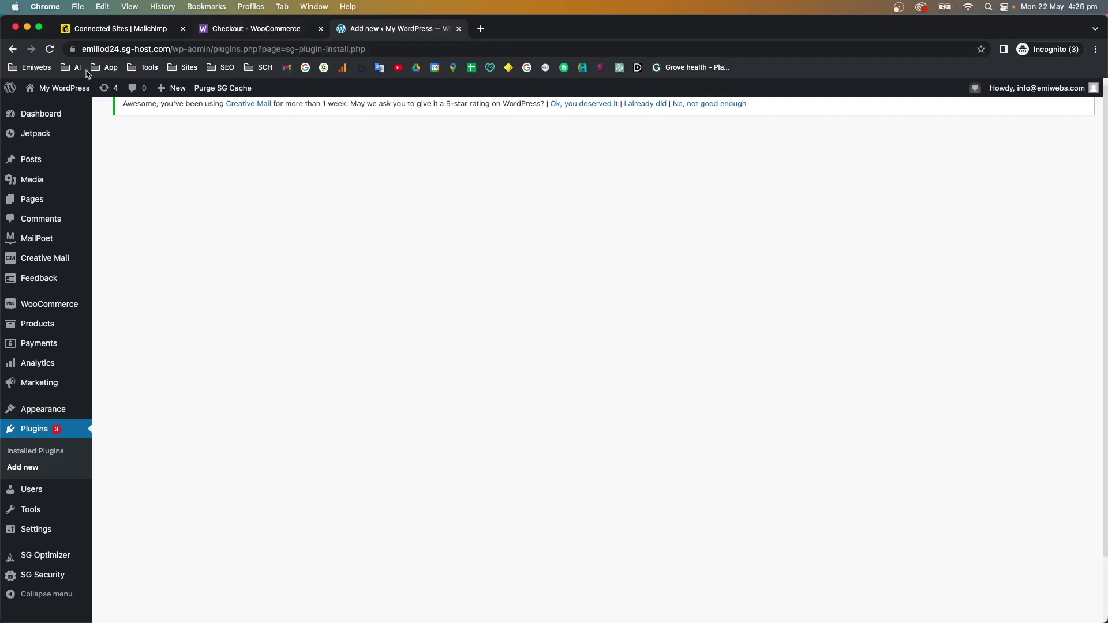
pyautogui.click(12, 49)
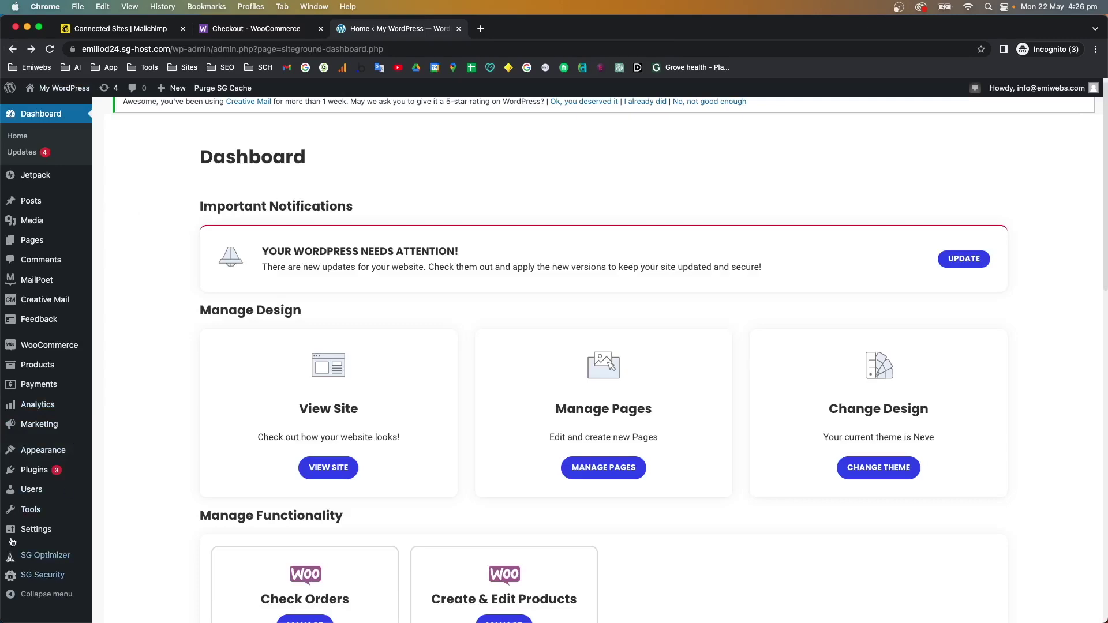
pyautogui.moveTo(34, 469)
pyautogui.click(130, 492)
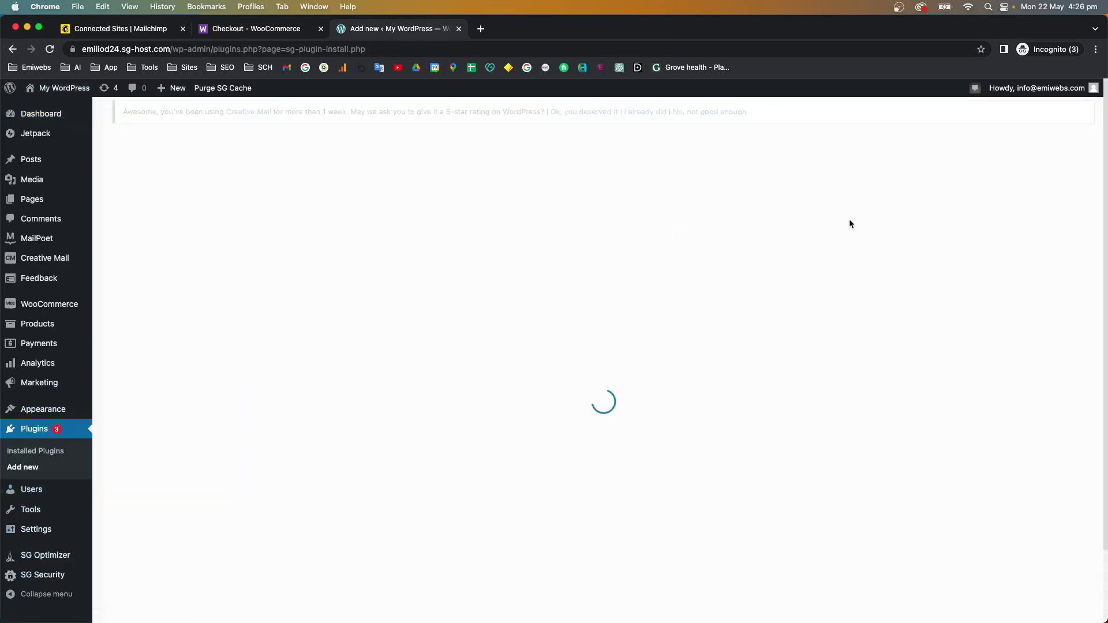
pyautogui.click(816, 169)
# Search plugins for 'mailchimp woocommerce' and confirm Mailchimp for WooCommerce shows as active.
pyautogui.write('mai')
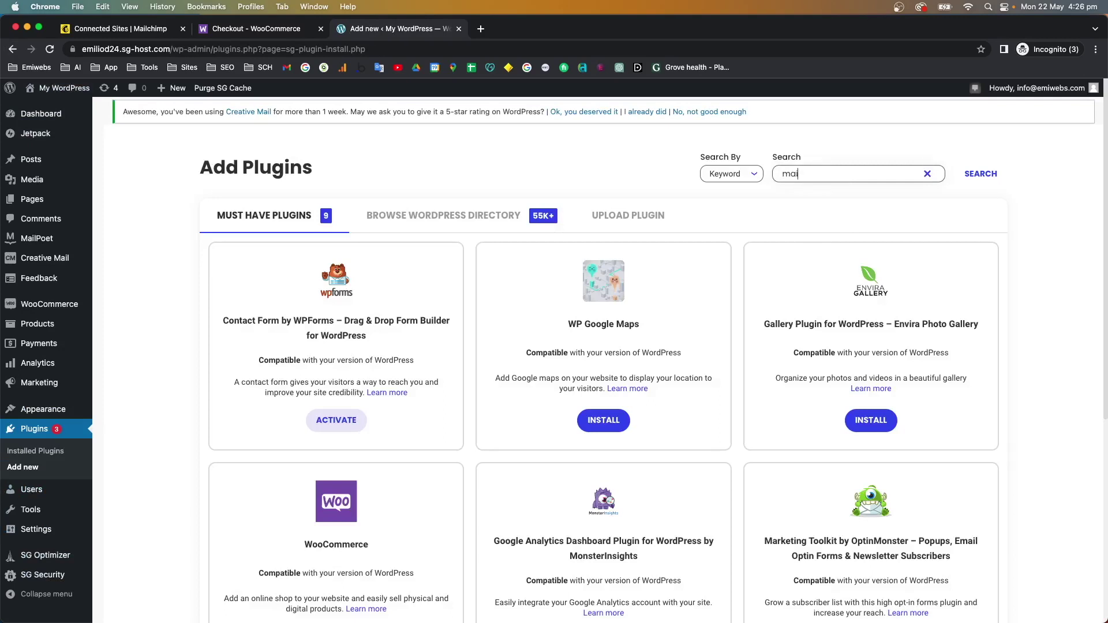
pyautogui.write('lchimp woocomercer')
pyautogui.press('BackSpace')
pyautogui.write('mmerce')
pyautogui.press('Return')
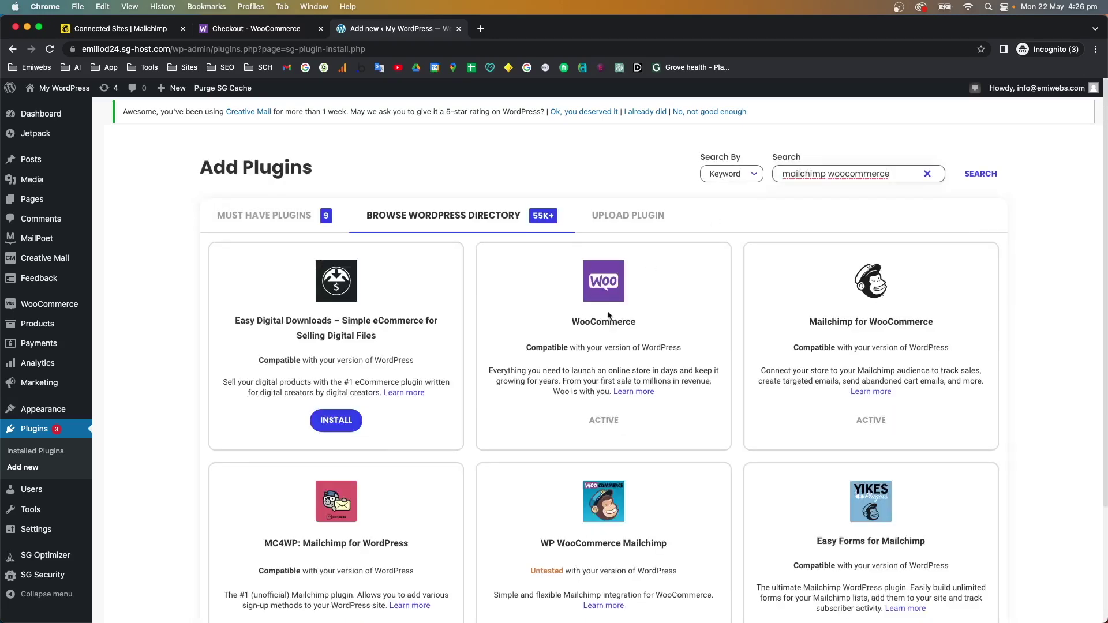
pyautogui.moveTo(807, 322); pyautogui.dragTo(946, 325)
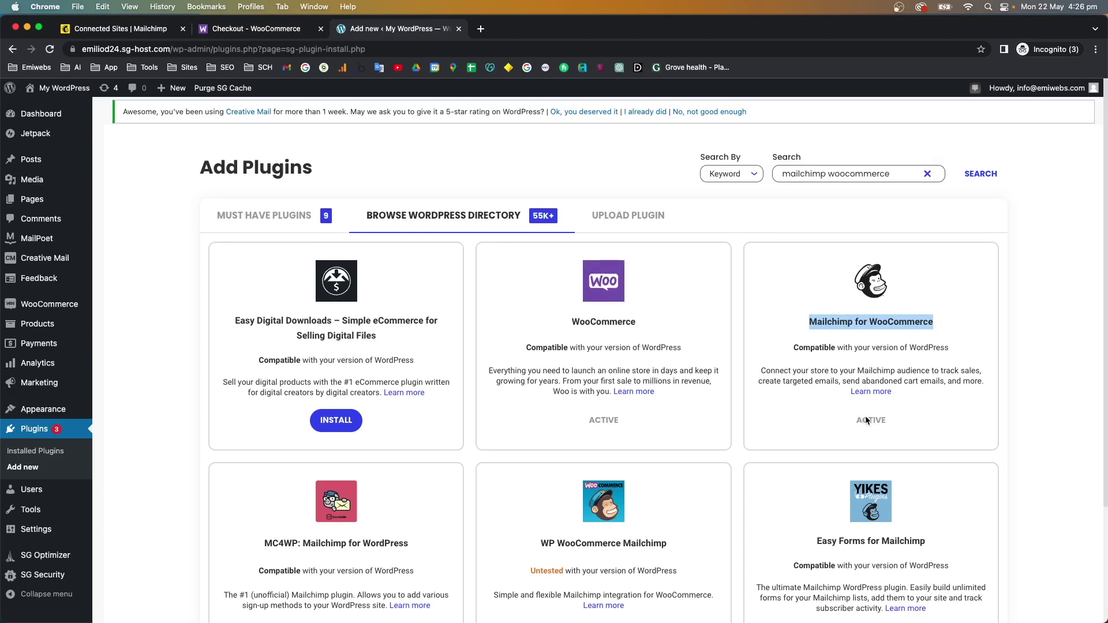
pyautogui.moveTo(31, 307)
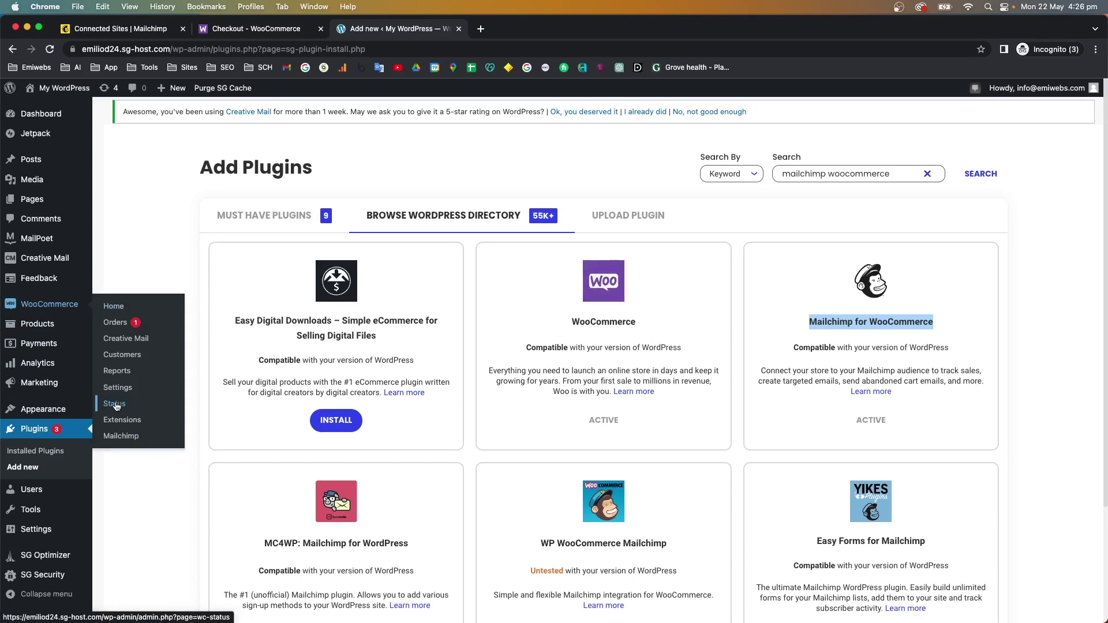
# Start the account connection from the Mailchimp for WooCommerce page and fill in the saved Mailchimp login.
pyautogui.click(114, 439)
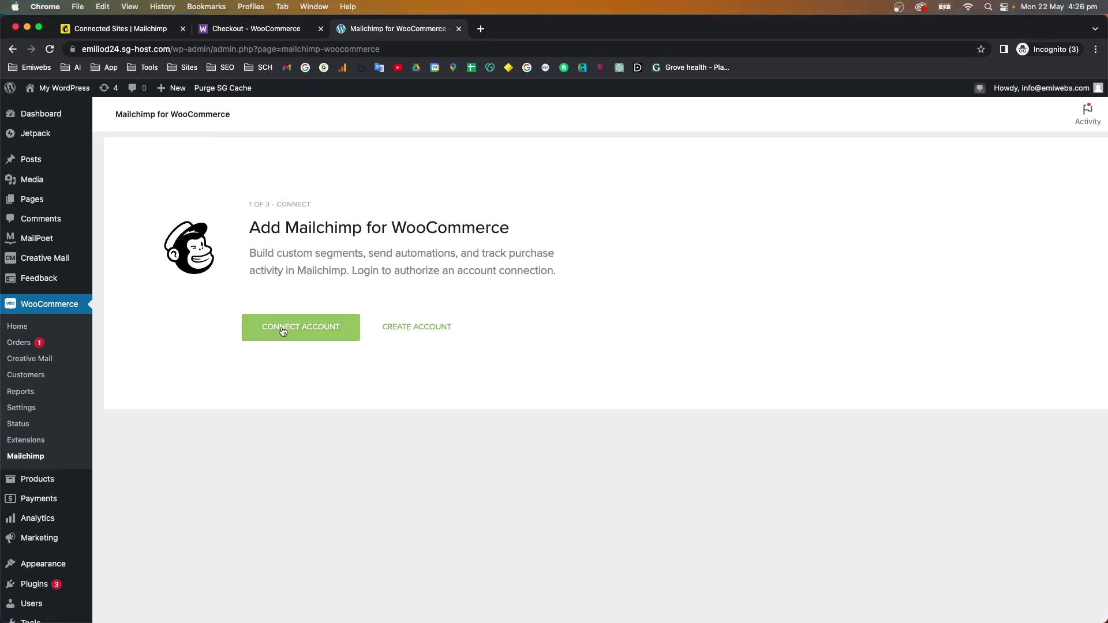
pyautogui.click(282, 331)
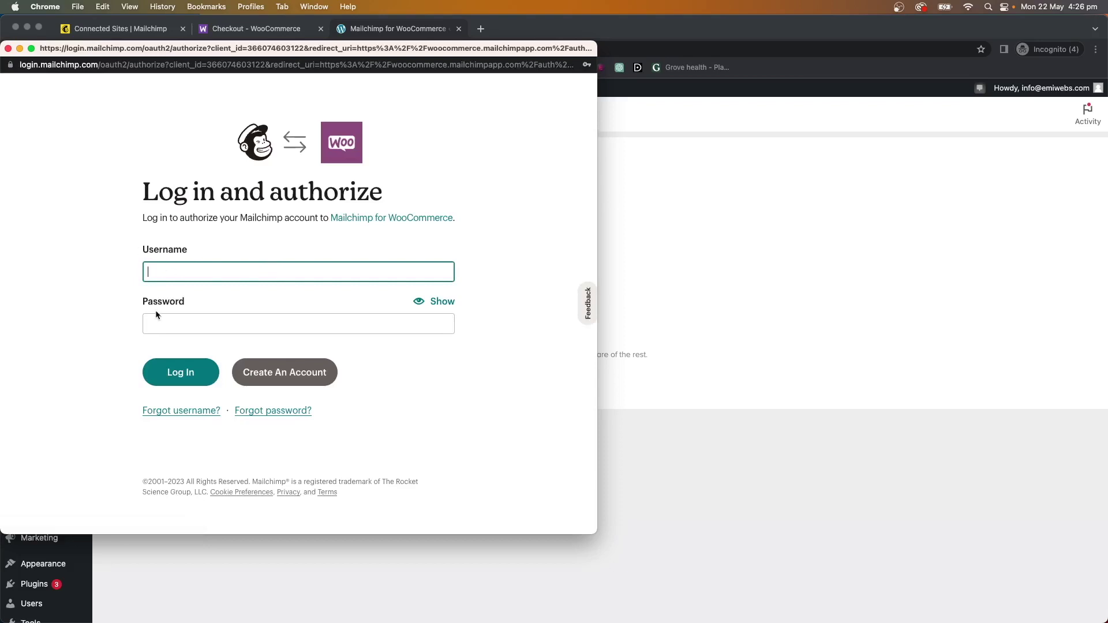
pyautogui.click(184, 269)
pyautogui.press('Down')
# Log in with the saved Mailchimp credentials and allow Mailchimp for WooCommerce access to the account.
pyautogui.press('Return')
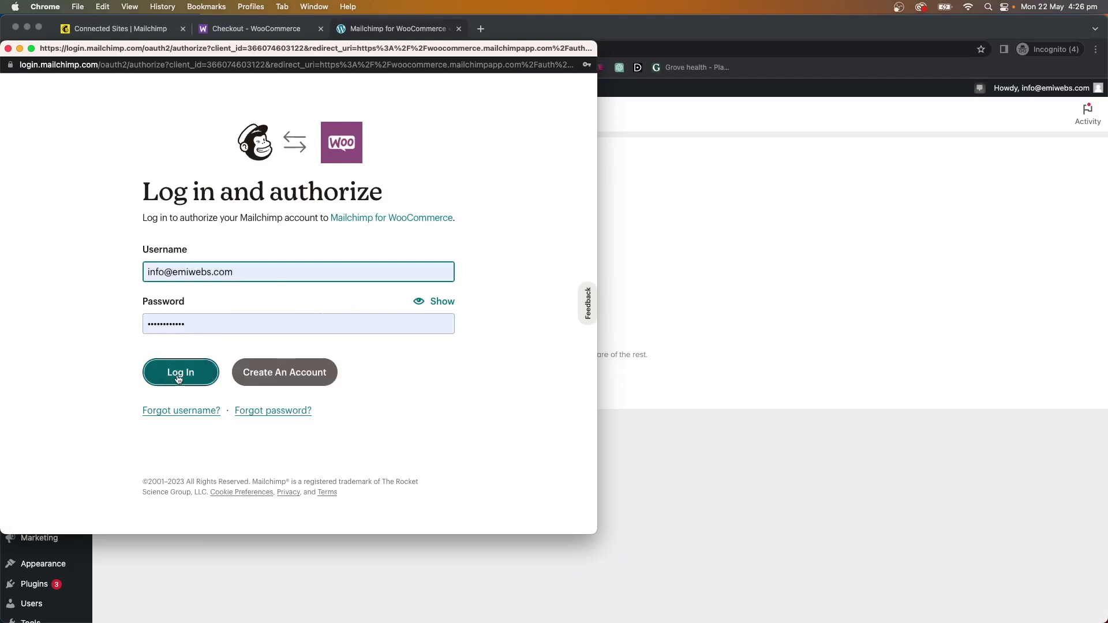
pyautogui.click(178, 378)
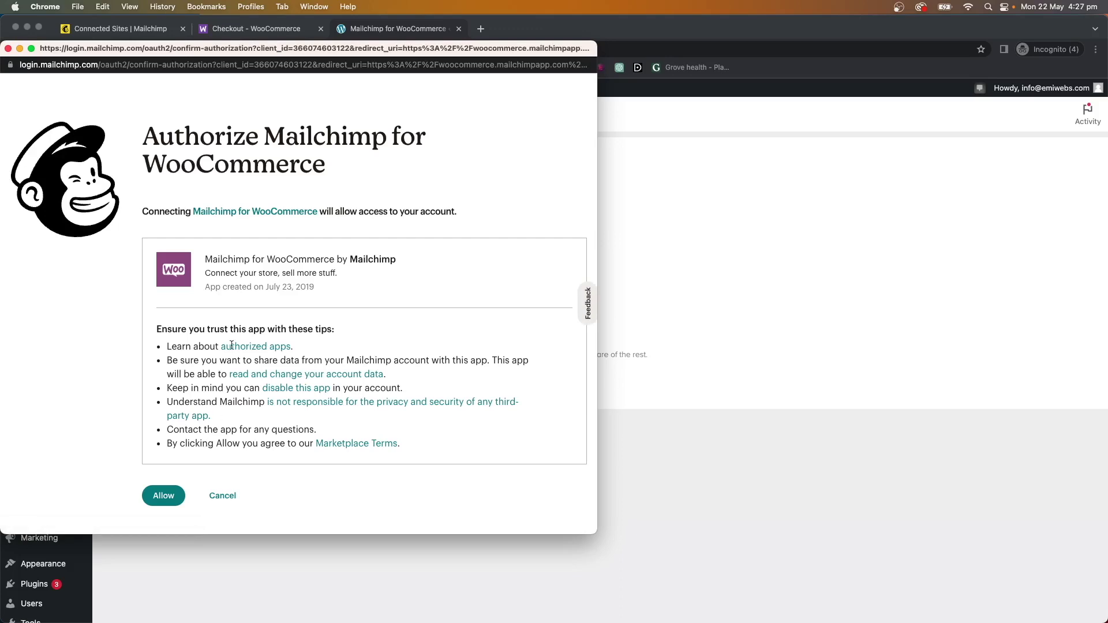
pyautogui.click(173, 502)
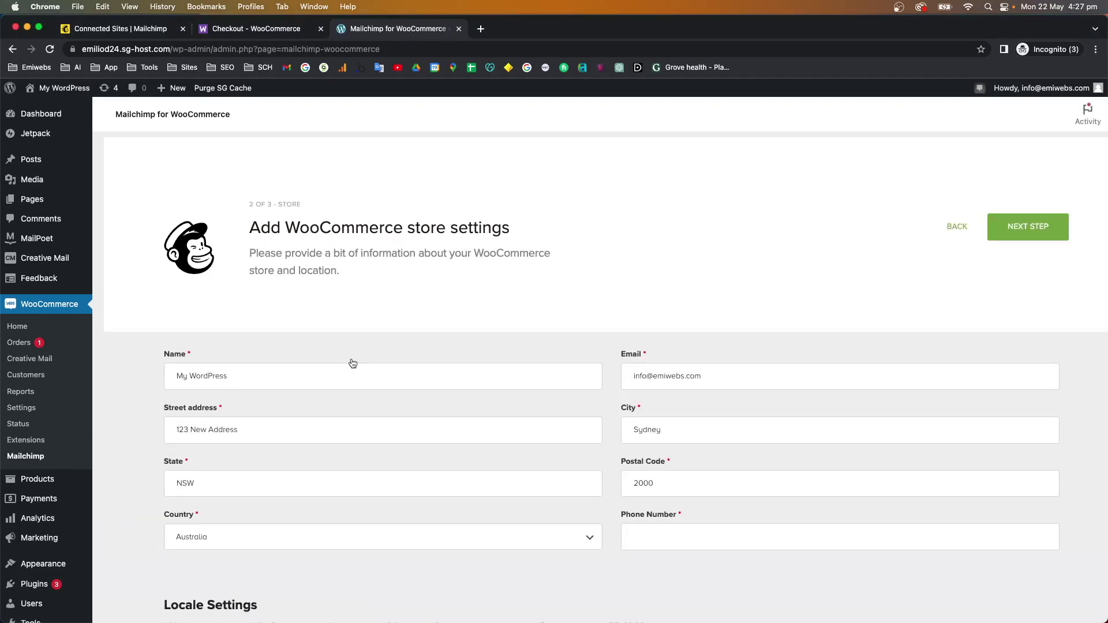
pyautogui.scroll(-5, 353, 363)
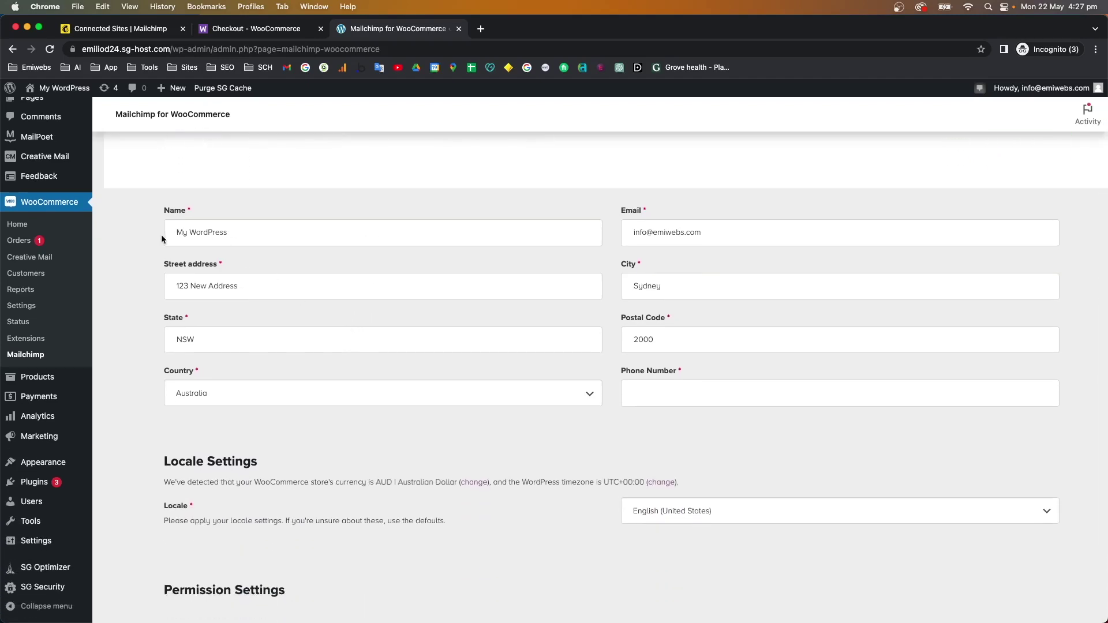
pyautogui.scroll(-3, 580, 278)
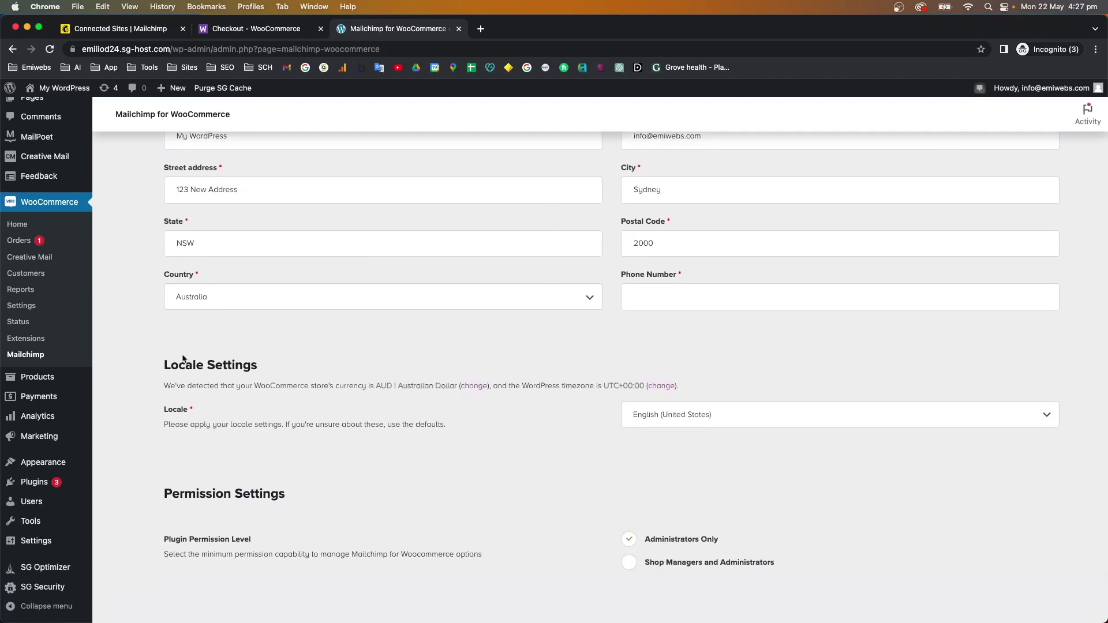
pyautogui.hscroll(1, 202, 373)
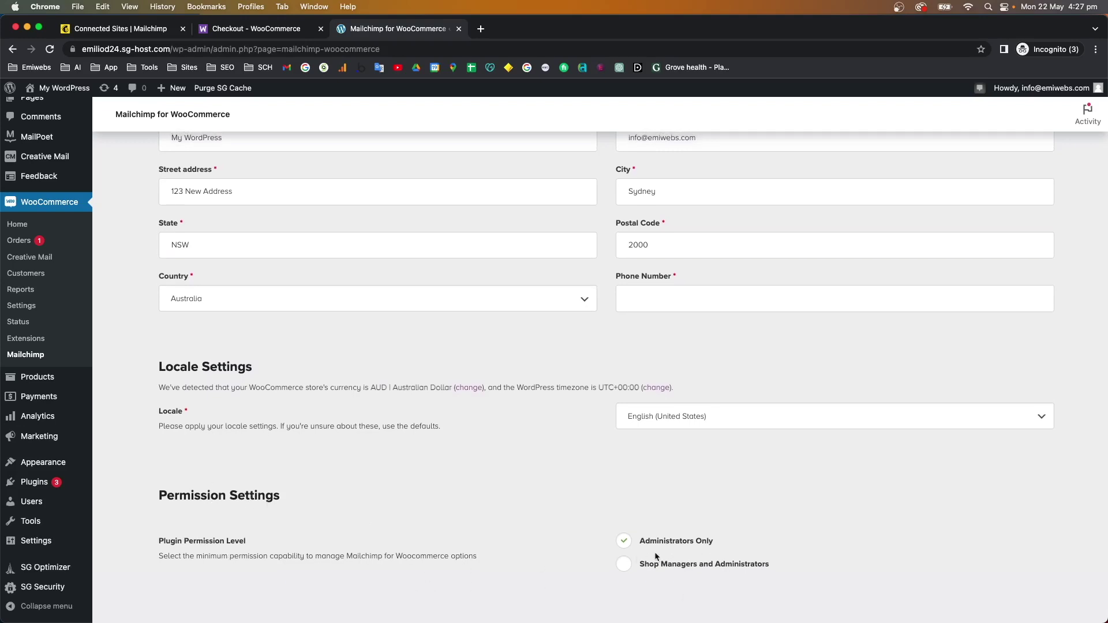
pyautogui.scroll(1, 664, 554)
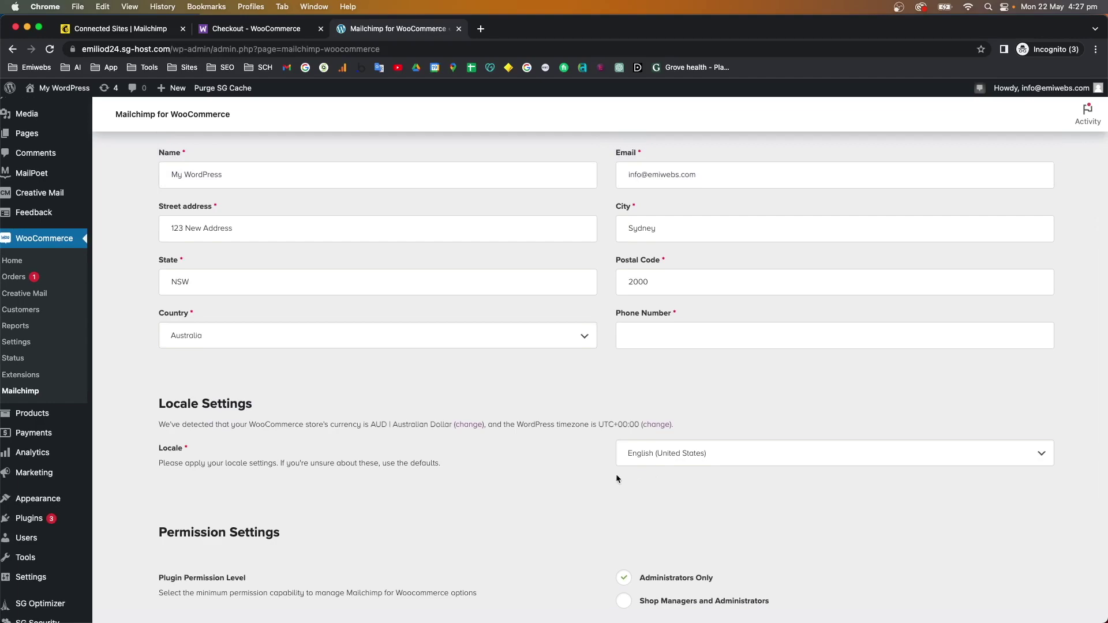
pyautogui.scroll(5, 612, 472)
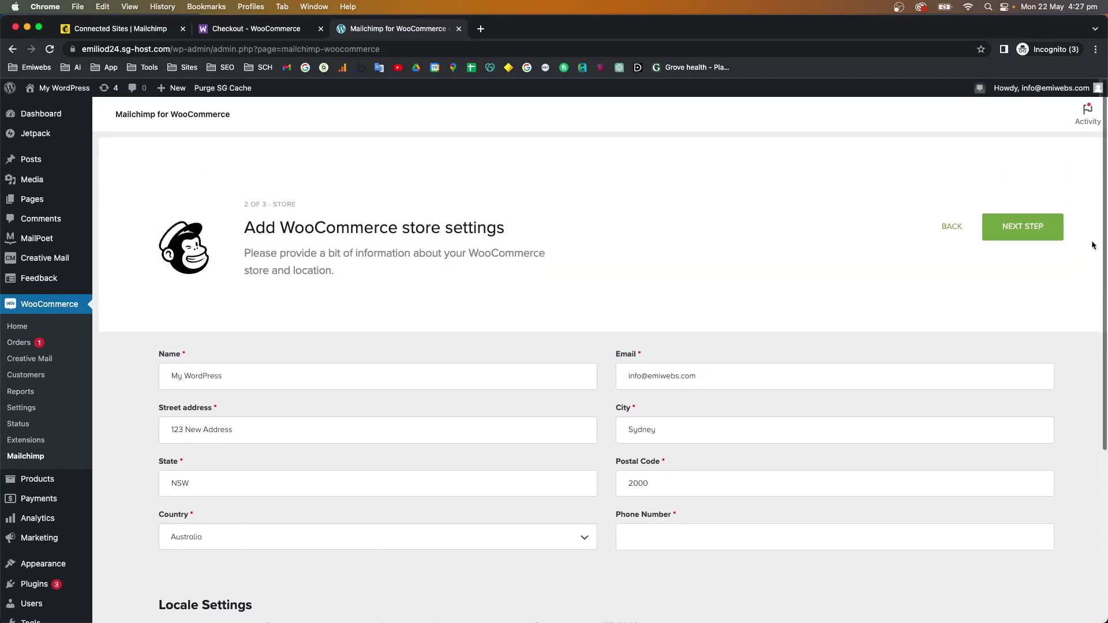
pyautogui.click(1022, 226)
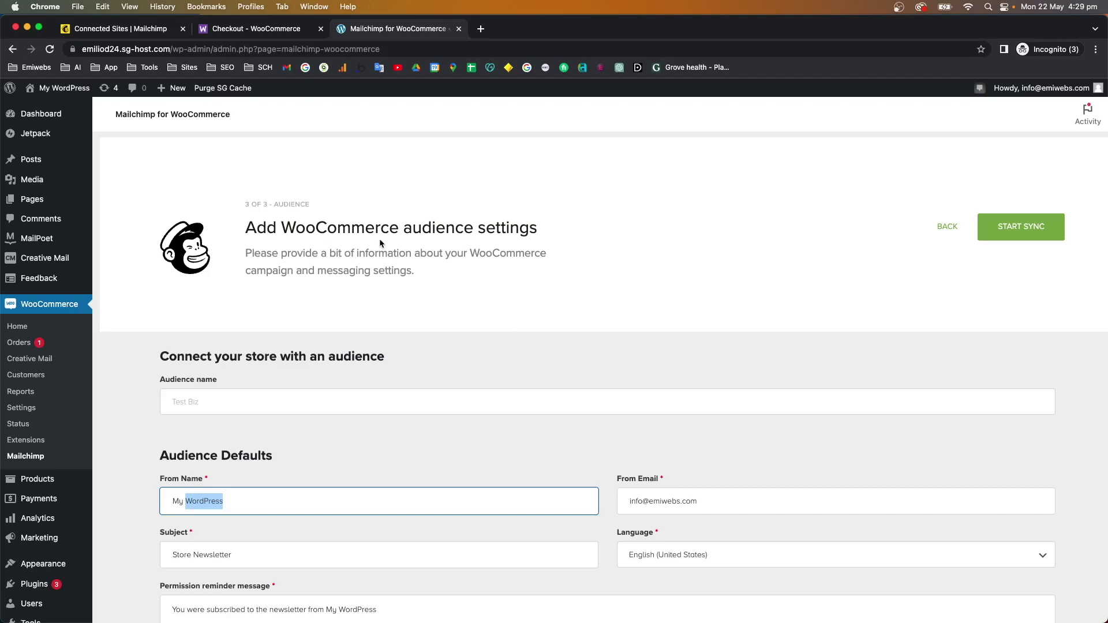
# Scroll the audience step's defaults and focus the newsletter Subject field.
pyautogui.scroll(-3, 255, 386)
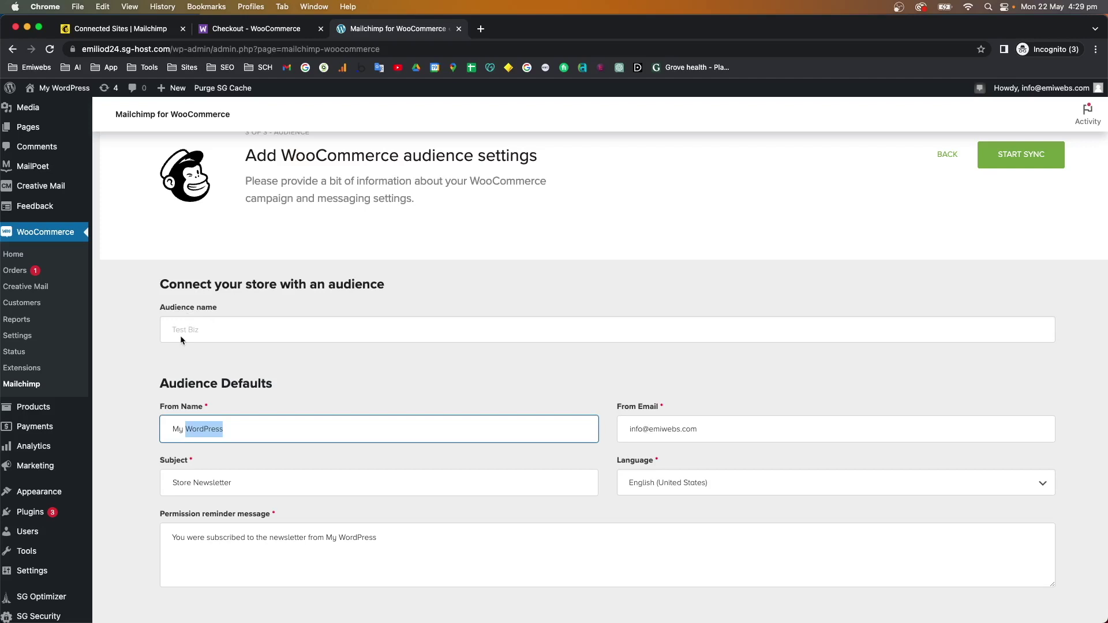
pyautogui.scroll(-2, 182, 341)
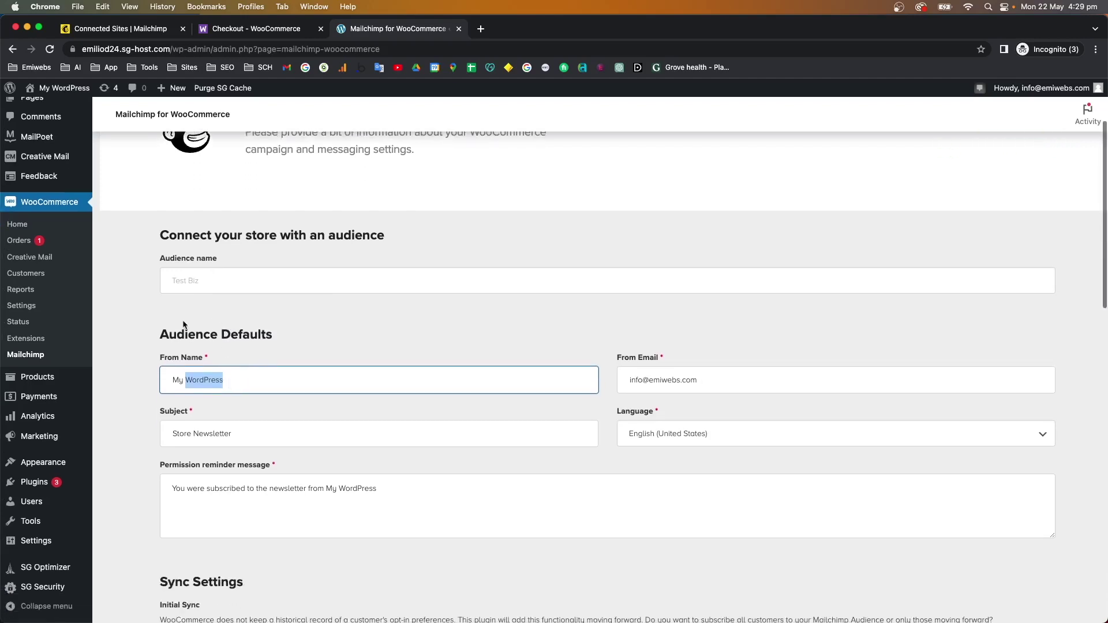
pyautogui.scroll(-2, 185, 350)
pyautogui.click(173, 344)
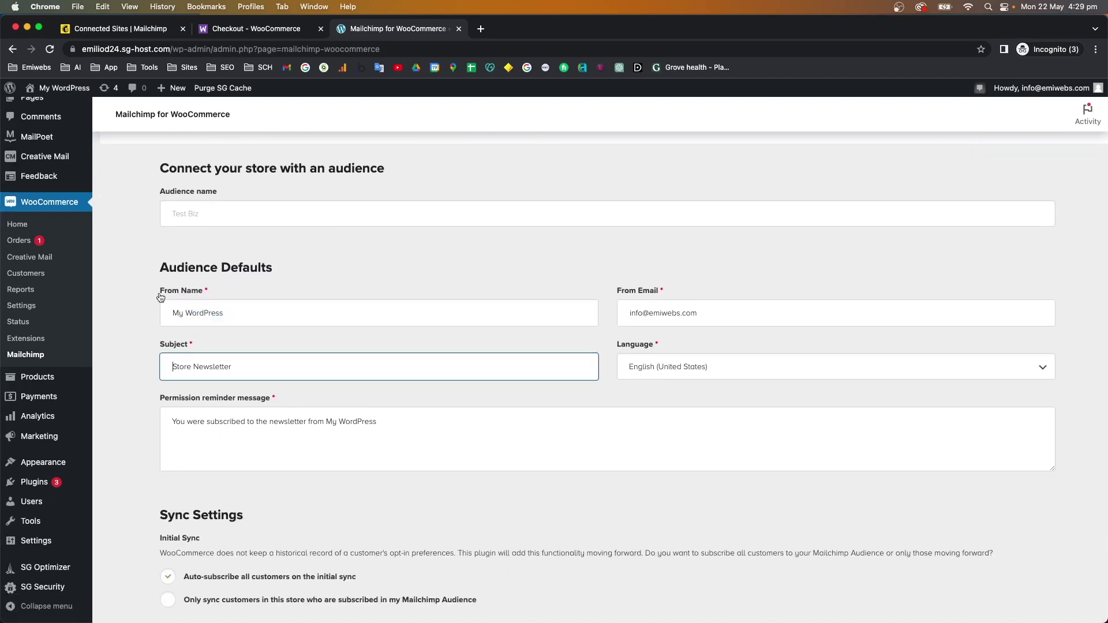
# Review sync settings: all data synced, cart tracking for all customers, opt-in checked by default.
pyautogui.scroll(-1, 391, 329)
pyautogui.scroll(-3, 632, 225)
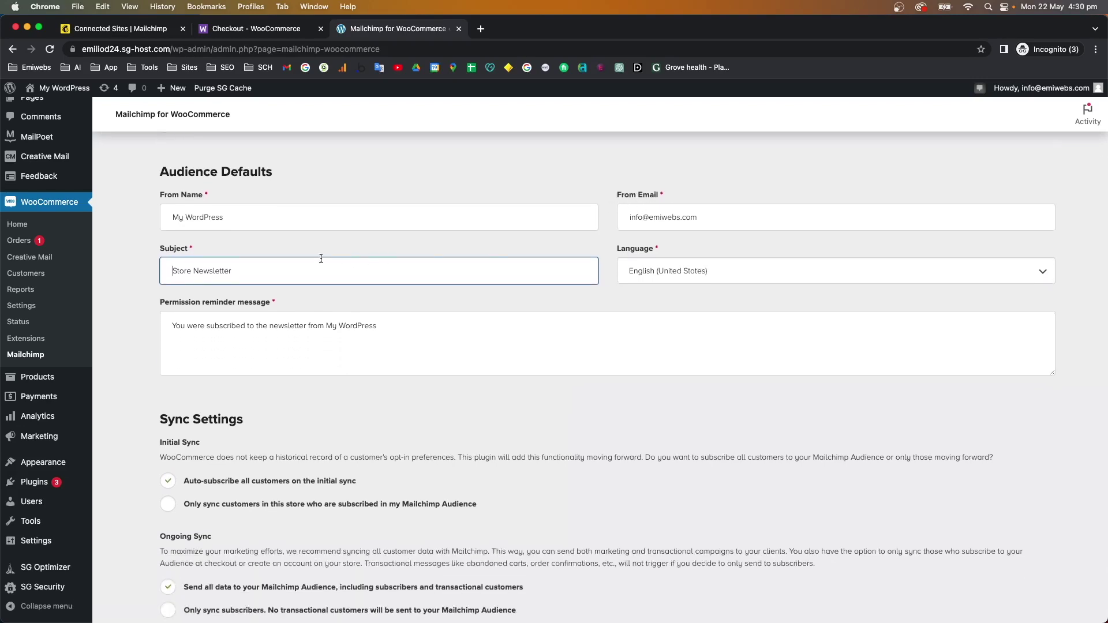
pyautogui.scroll(-1, 231, 248)
pyautogui.scroll(-1, 635, 277)
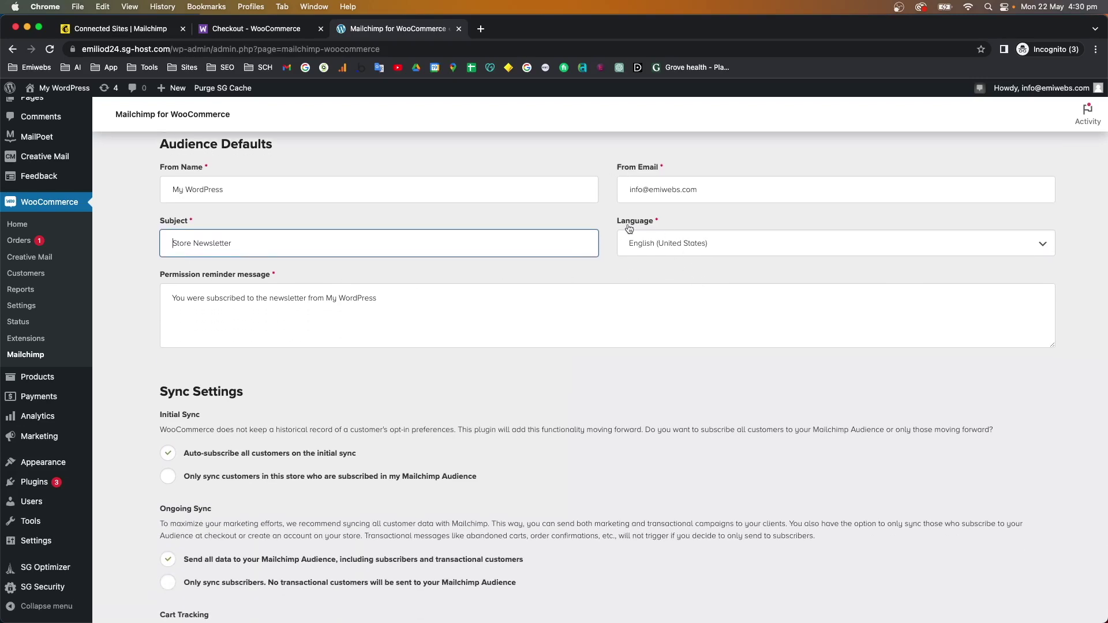
pyautogui.scroll(-5, 418, 264)
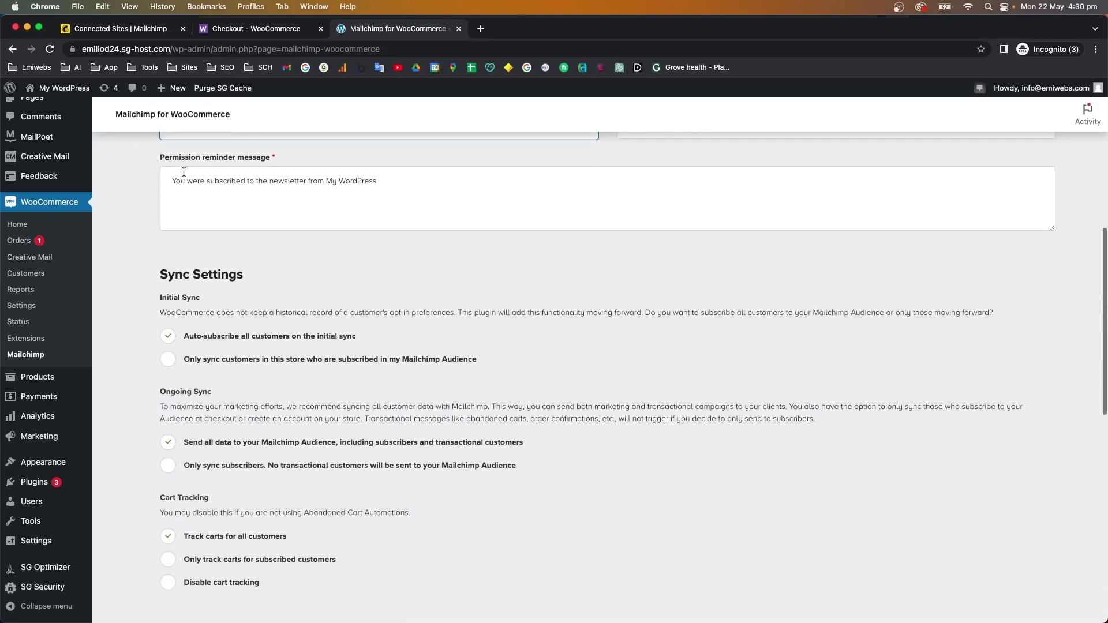
pyautogui.scroll(-1, 235, 247)
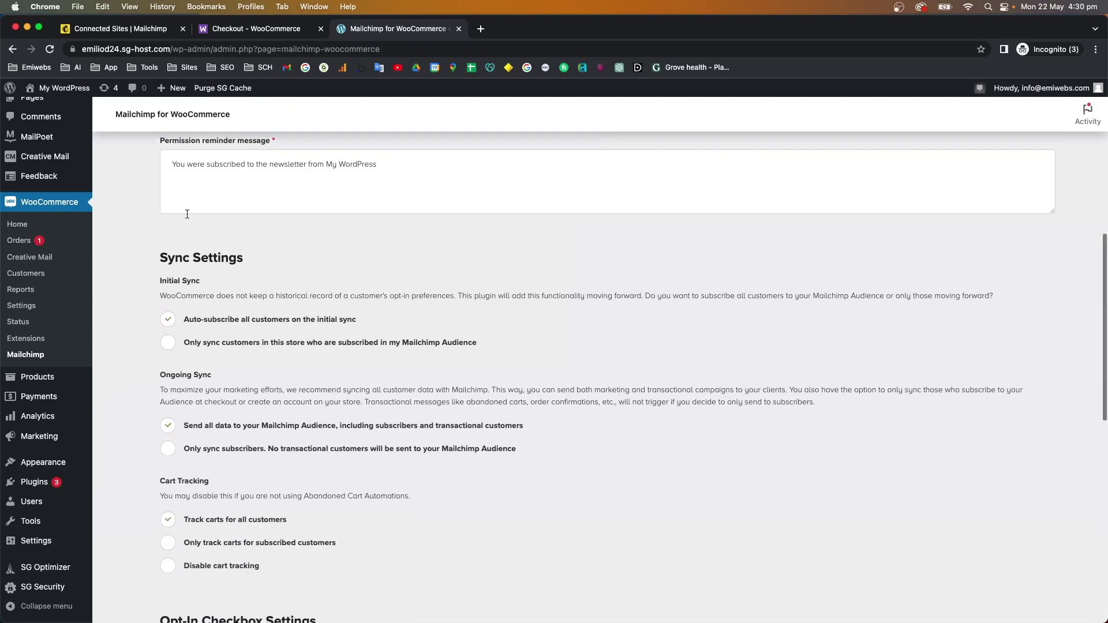
pyautogui.scroll(-1, 172, 258)
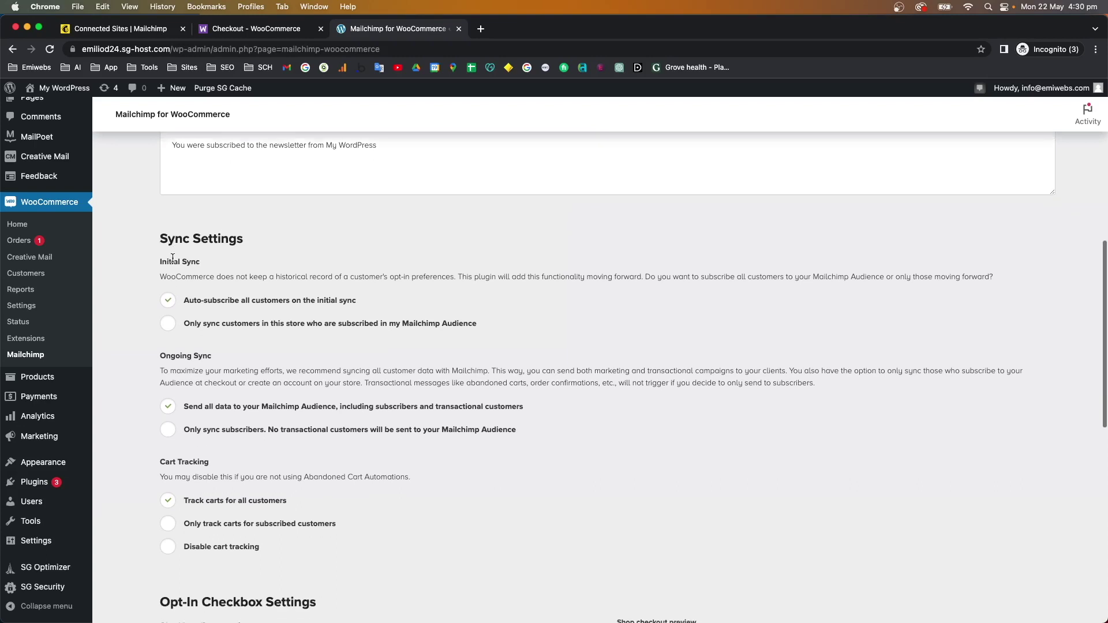
pyautogui.scroll(-3, 173, 258)
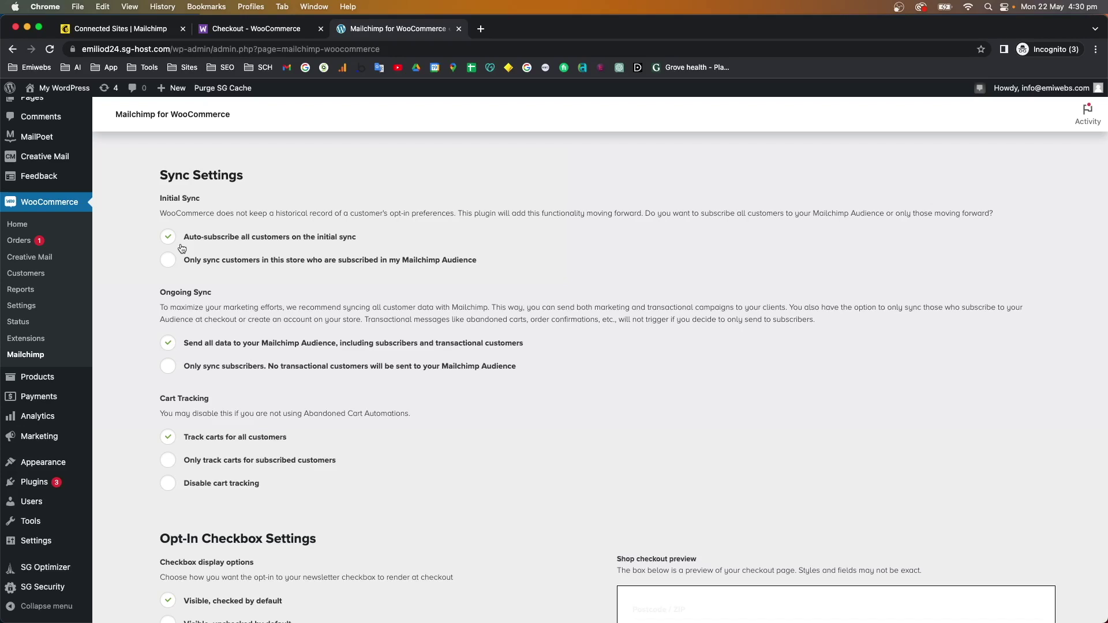
pyautogui.hscroll(1, 182, 248)
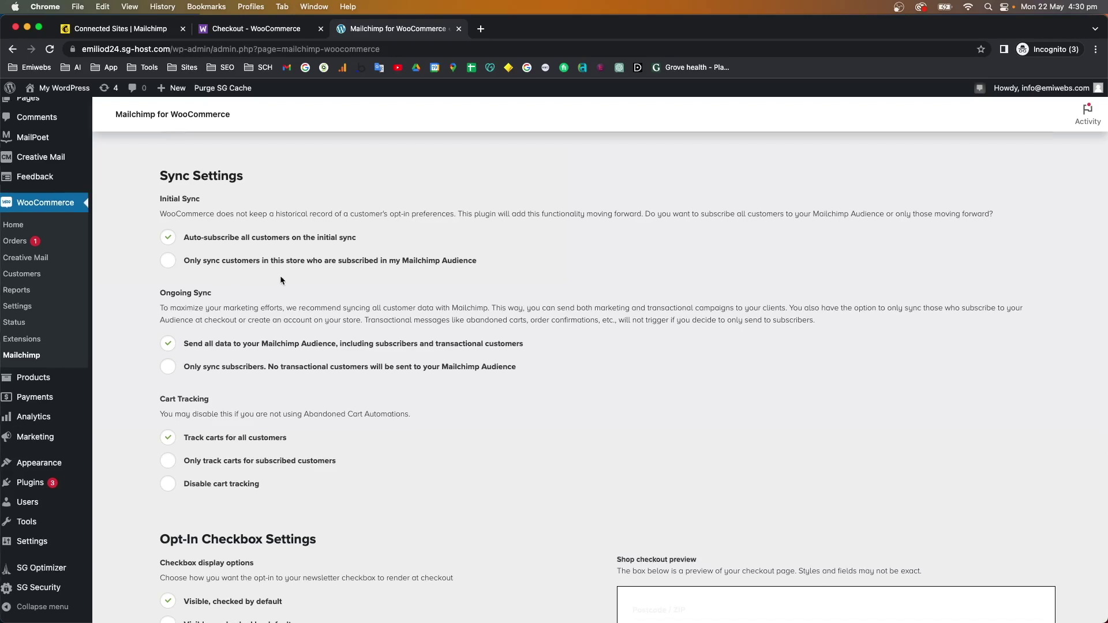
pyautogui.scroll(-2, 399, 270)
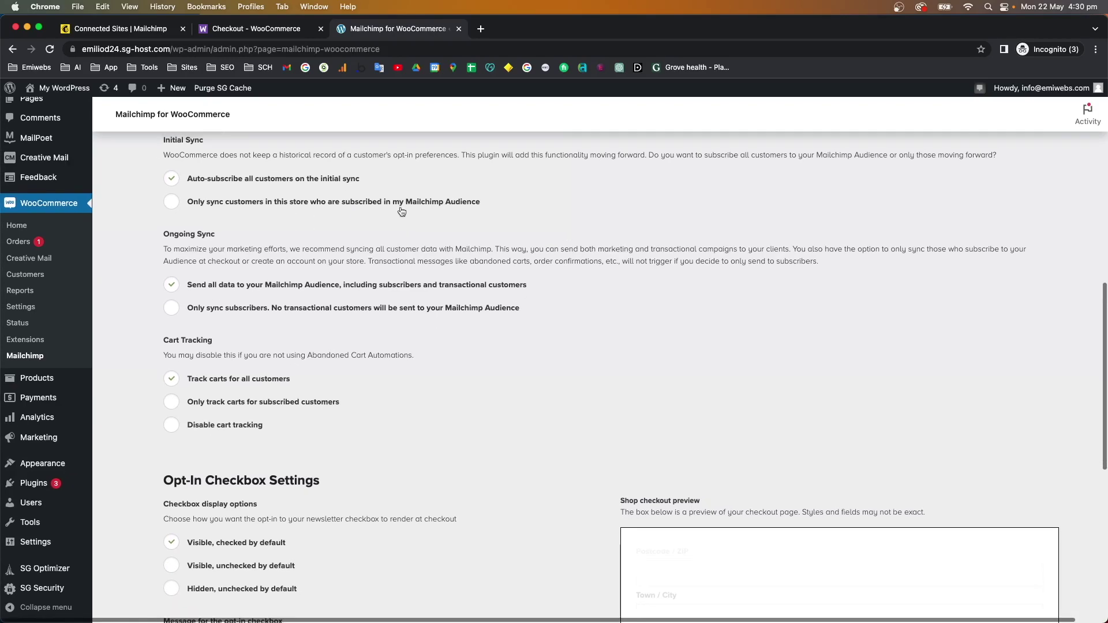
pyautogui.scroll(-3, 398, 237)
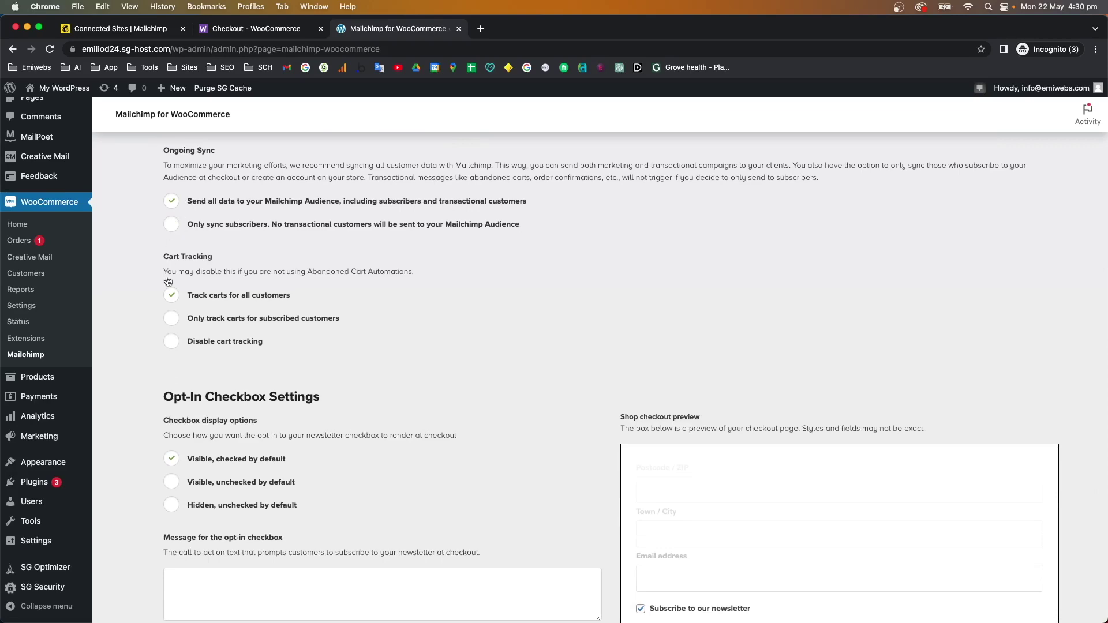
pyautogui.scroll(4, 209, 278)
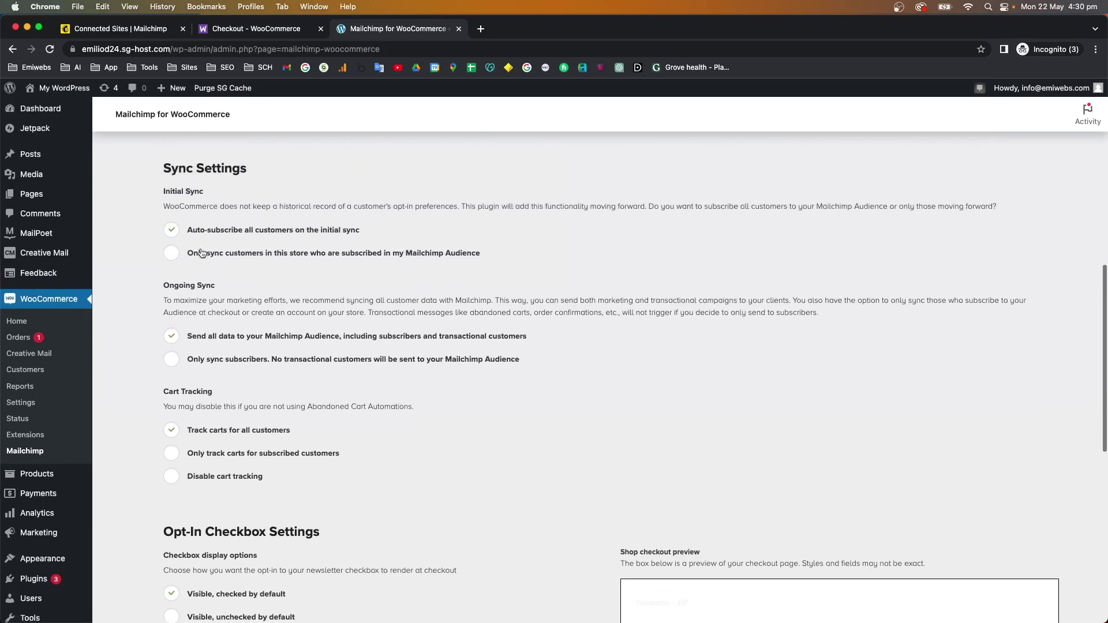
pyautogui.scroll(-2, 231, 253)
pyautogui.scroll(-3, 240, 250)
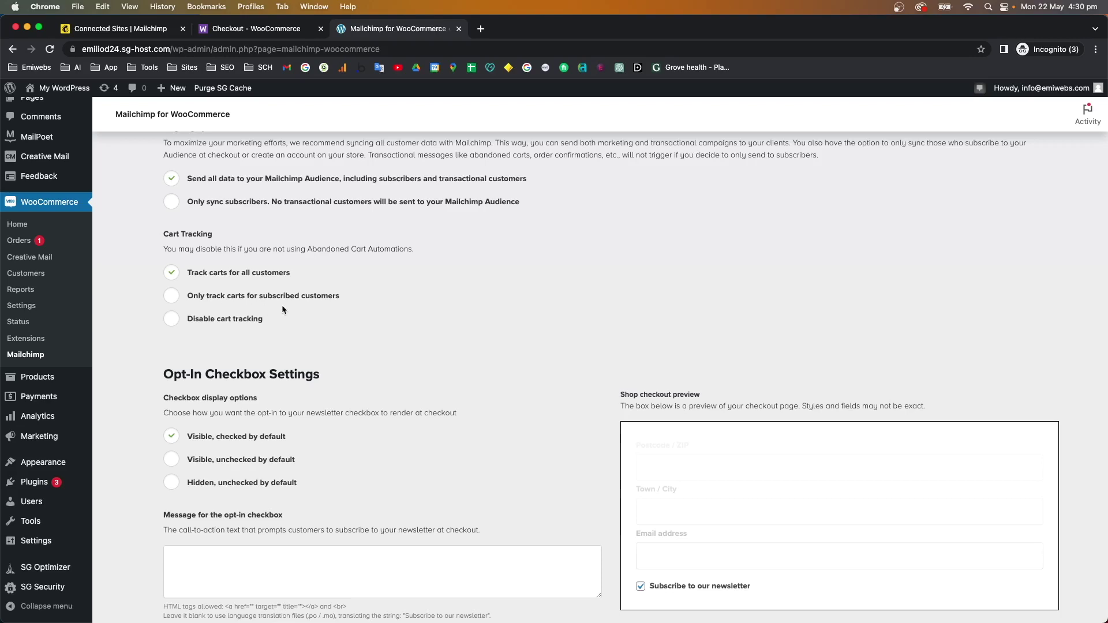
pyautogui.scroll(-5, 407, 327)
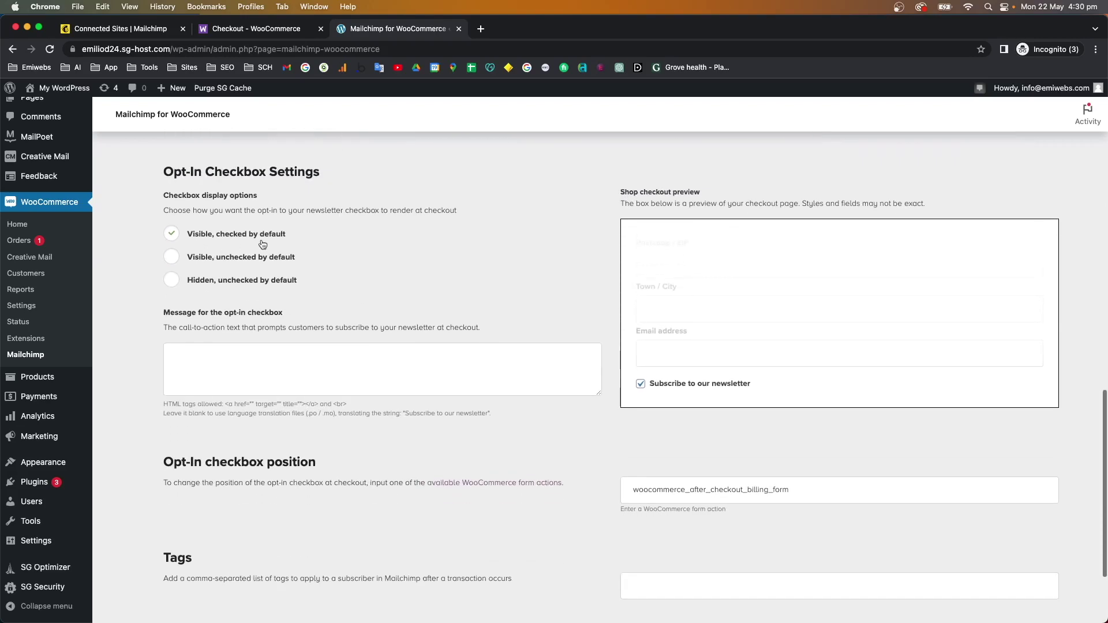
pyautogui.scroll(-2, 276, 248)
pyautogui.scroll(-1, 276, 256)
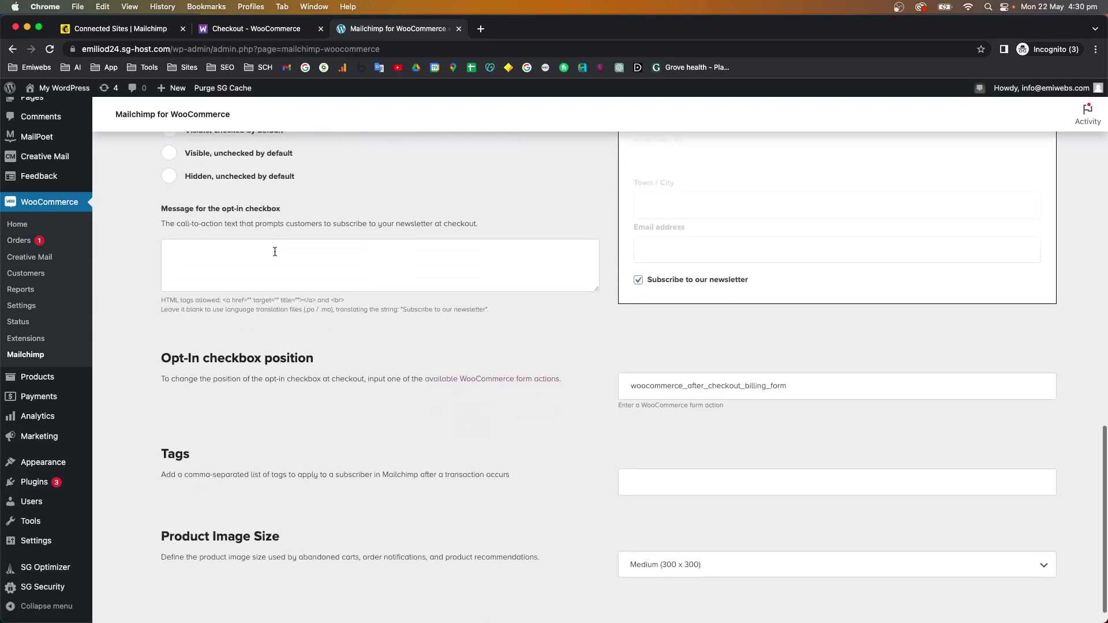
pyautogui.moveTo(156, 457); pyautogui.dragTo(251, 455)
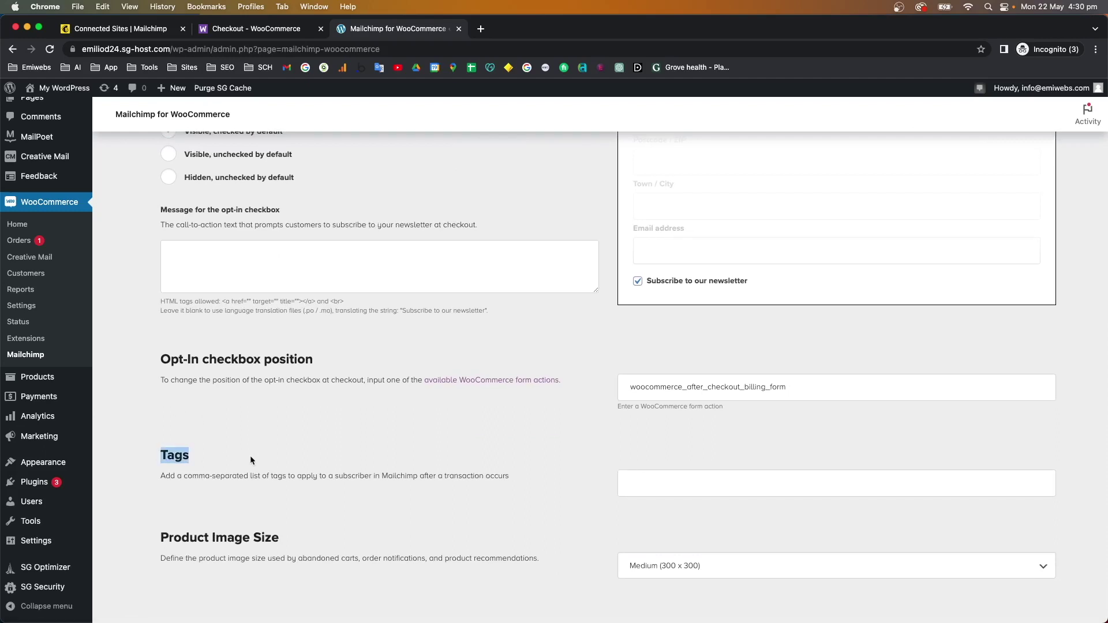
pyautogui.click(648, 487)
pyautogui.scroll(13, 604, 518)
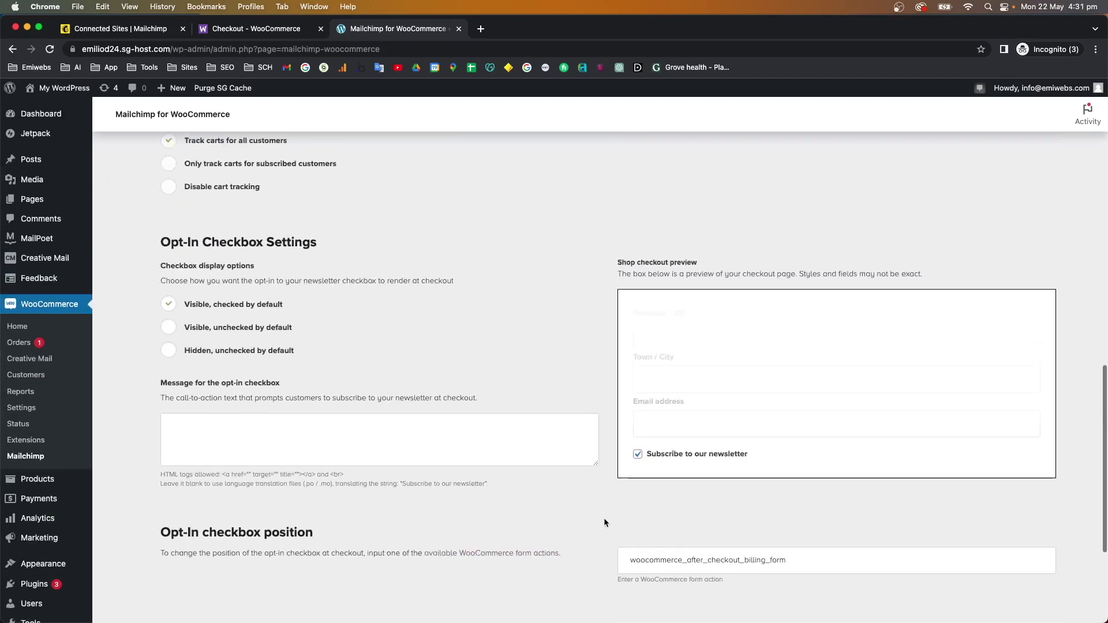
pyautogui.scroll(5, 605, 523)
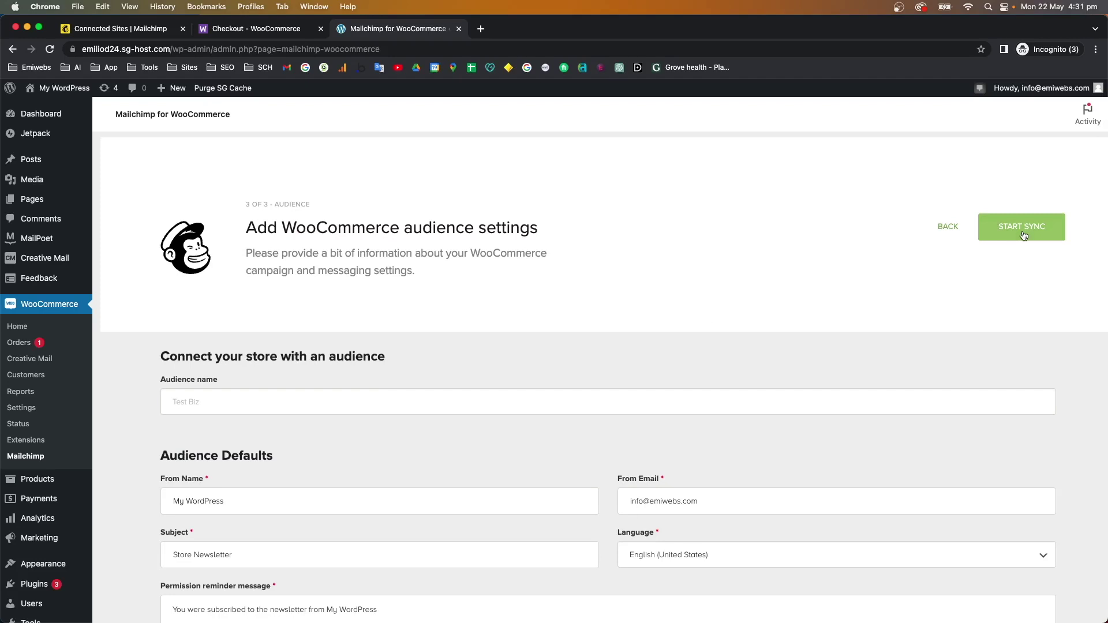
pyautogui.click(1023, 236)
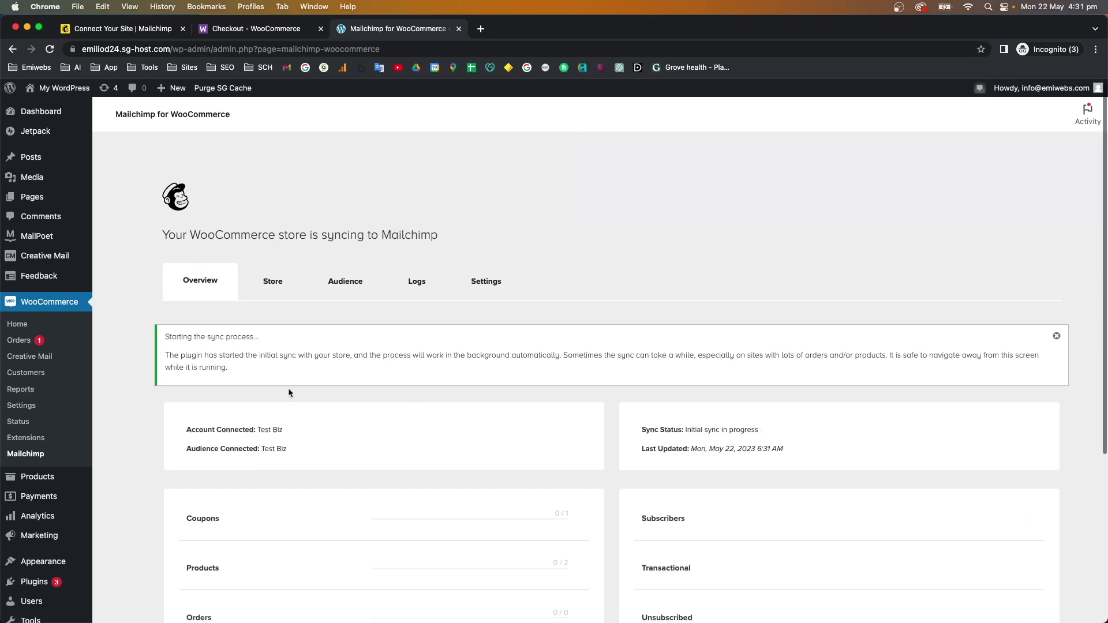
# Scroll the Overview page to review the sync status, counters and Synchronization panel.
pyautogui.scroll(-1, 290, 387)
pyautogui.scroll(-6, 204, 330)
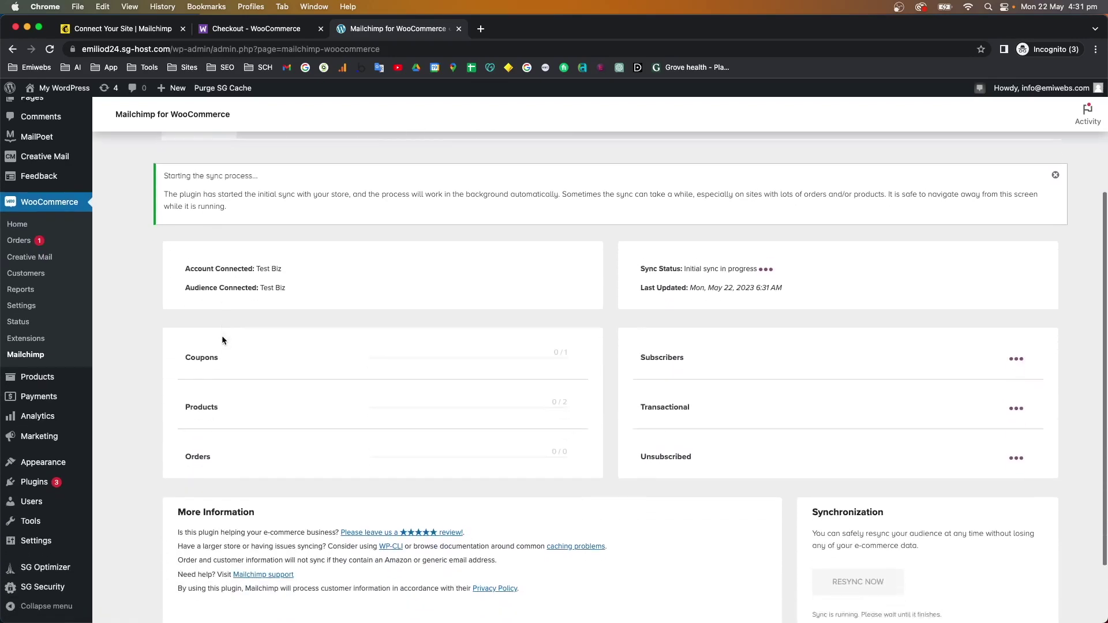
pyautogui.scroll(5, 202, 306)
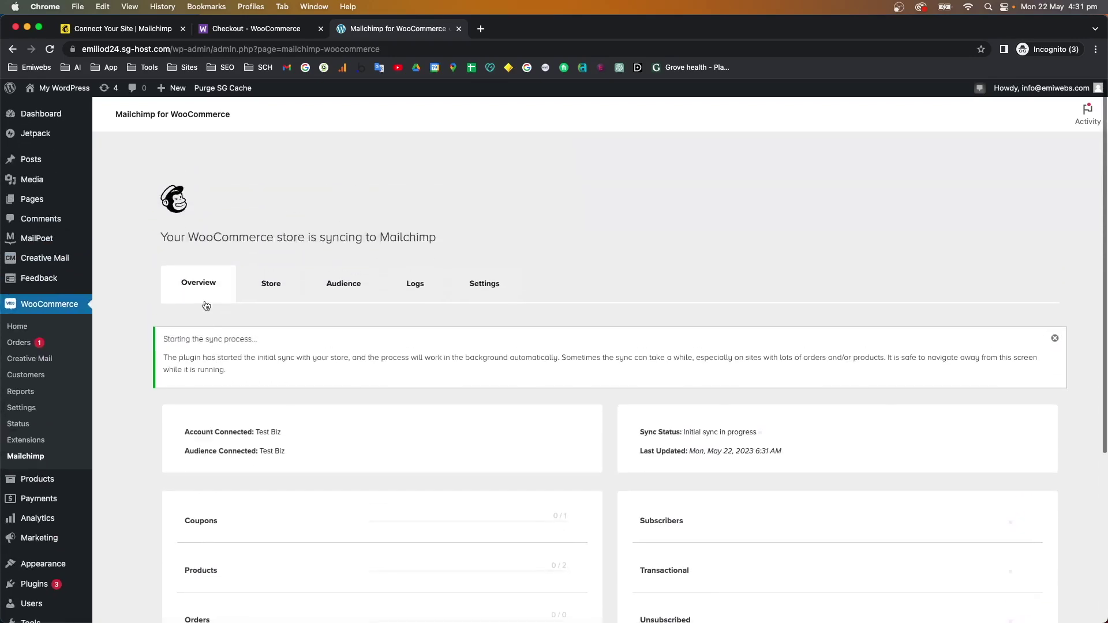
pyautogui.scroll(-2, 200, 285)
pyautogui.scroll(-1, 201, 285)
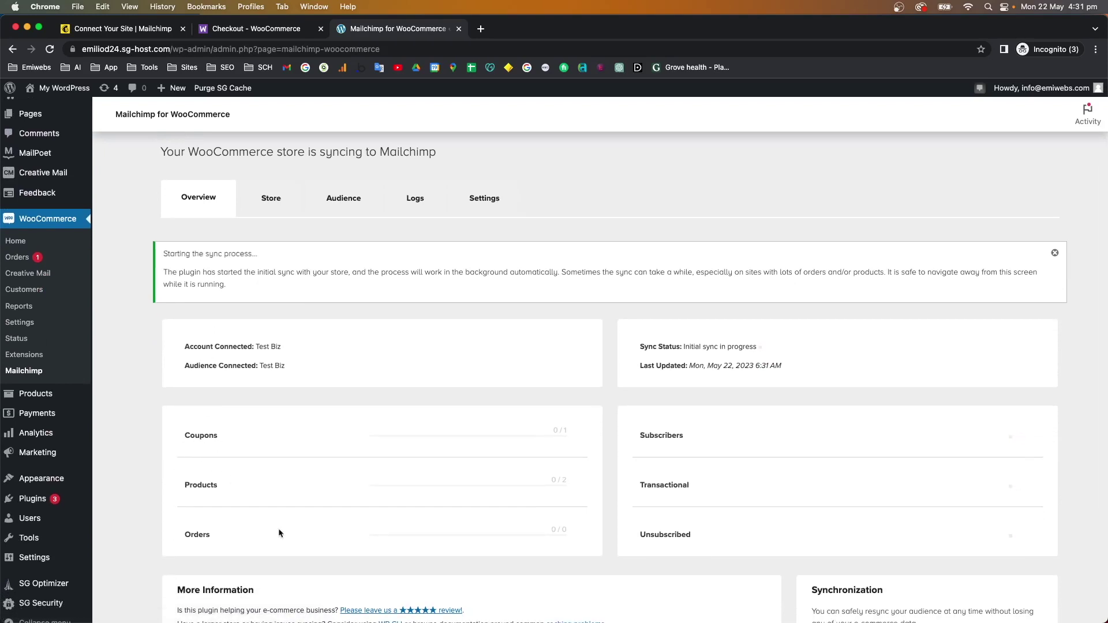
pyautogui.scroll(-5, 687, 493)
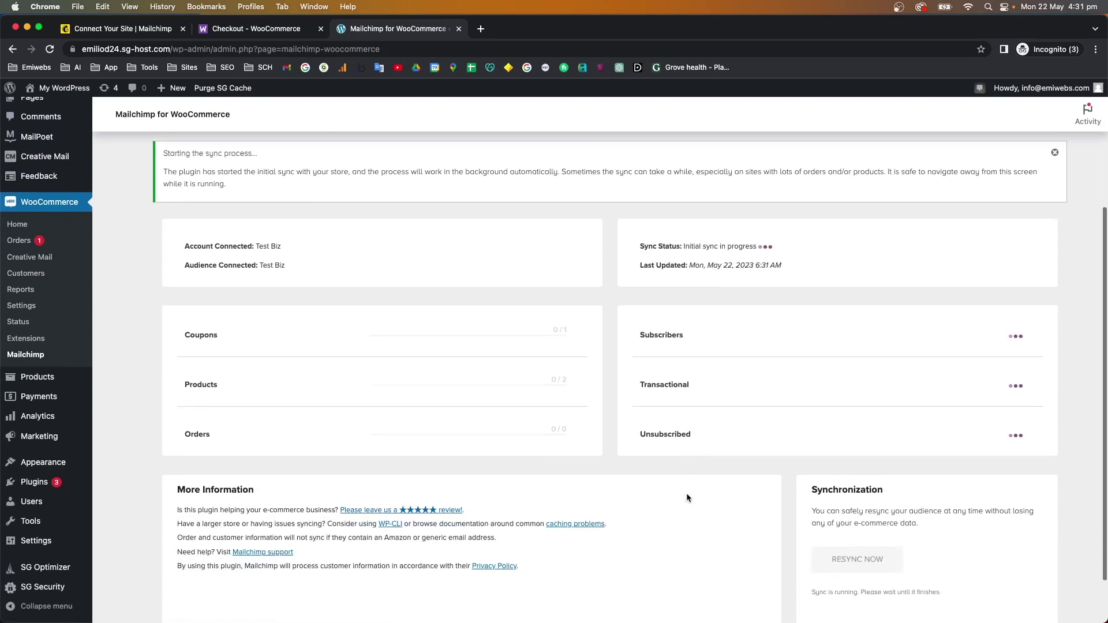
pyautogui.scroll(4, 687, 493)
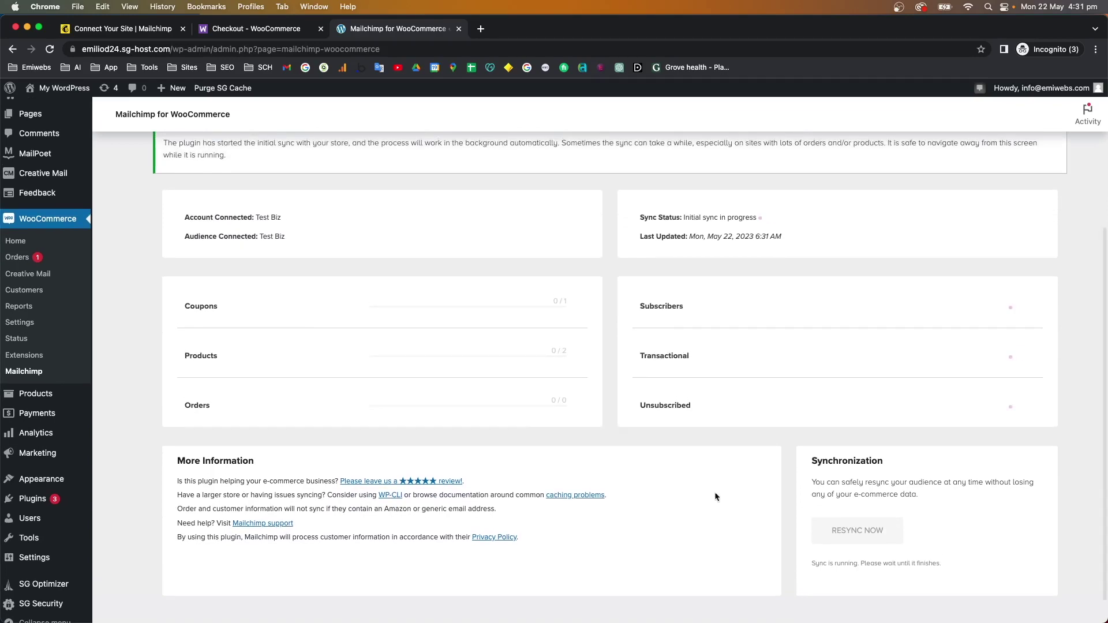
pyautogui.scroll(-4, 771, 489)
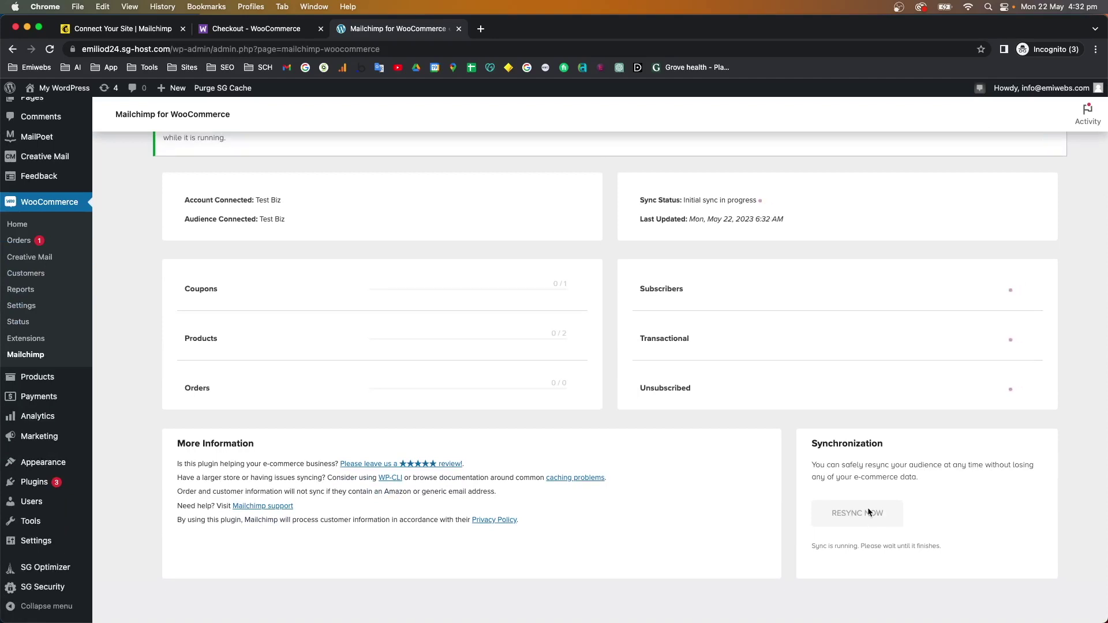
pyautogui.scroll(8, 867, 512)
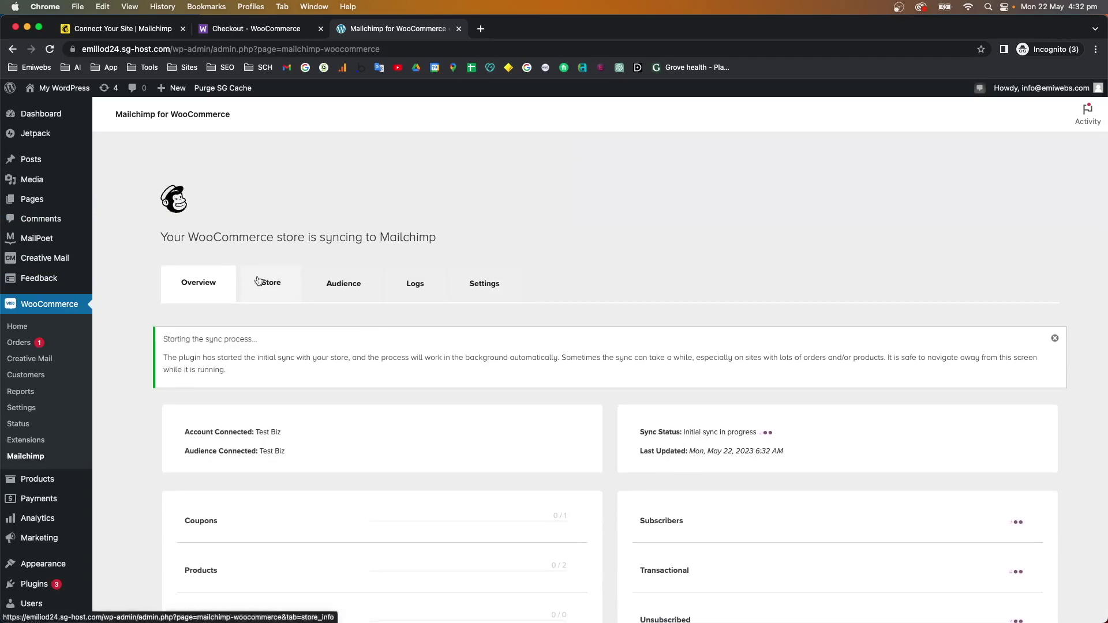
# Review the store and location details on the Store tab.
pyautogui.click(258, 281)
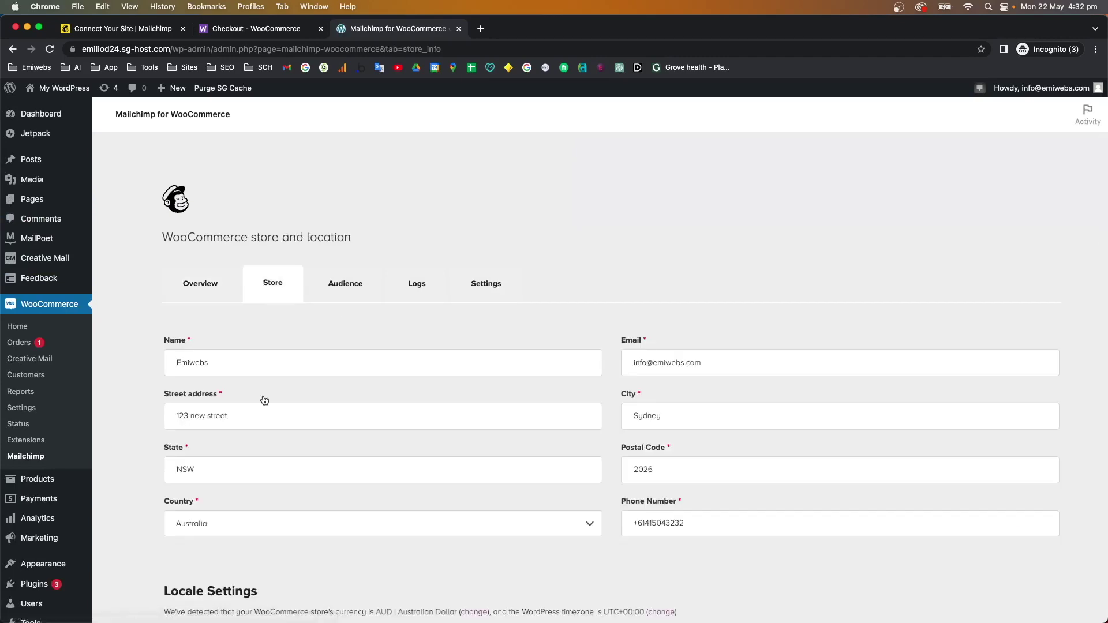
pyautogui.scroll(-5, 264, 398)
pyautogui.scroll(3, 263, 398)
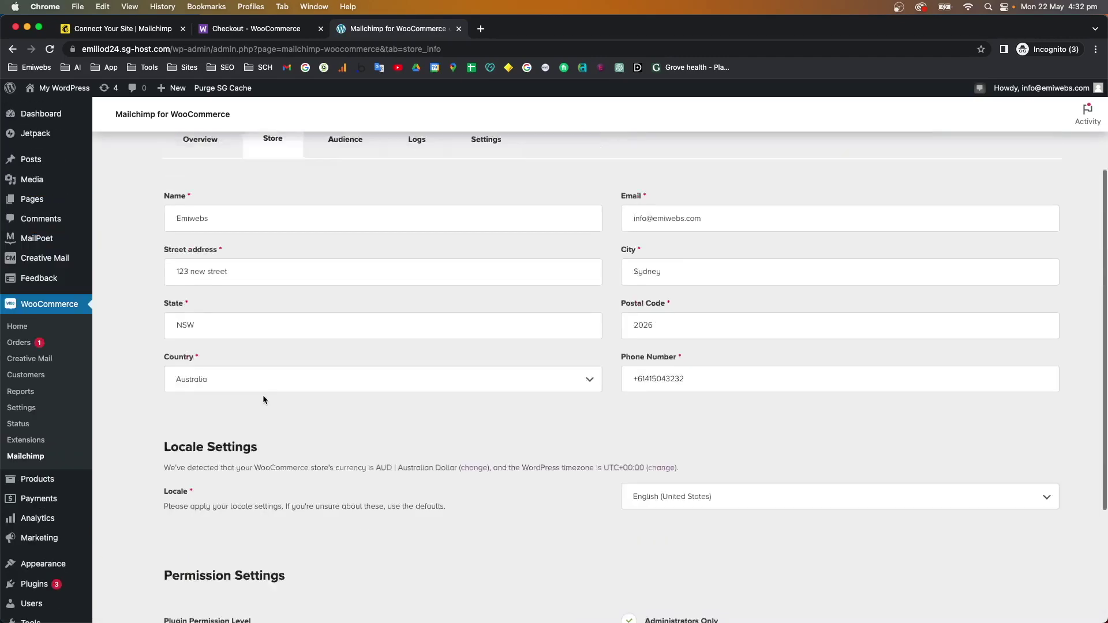
pyautogui.scroll(3, 263, 399)
# Review the Audience tab's campaign and messaging settings showing the Test Biz connection.
pyautogui.click(350, 282)
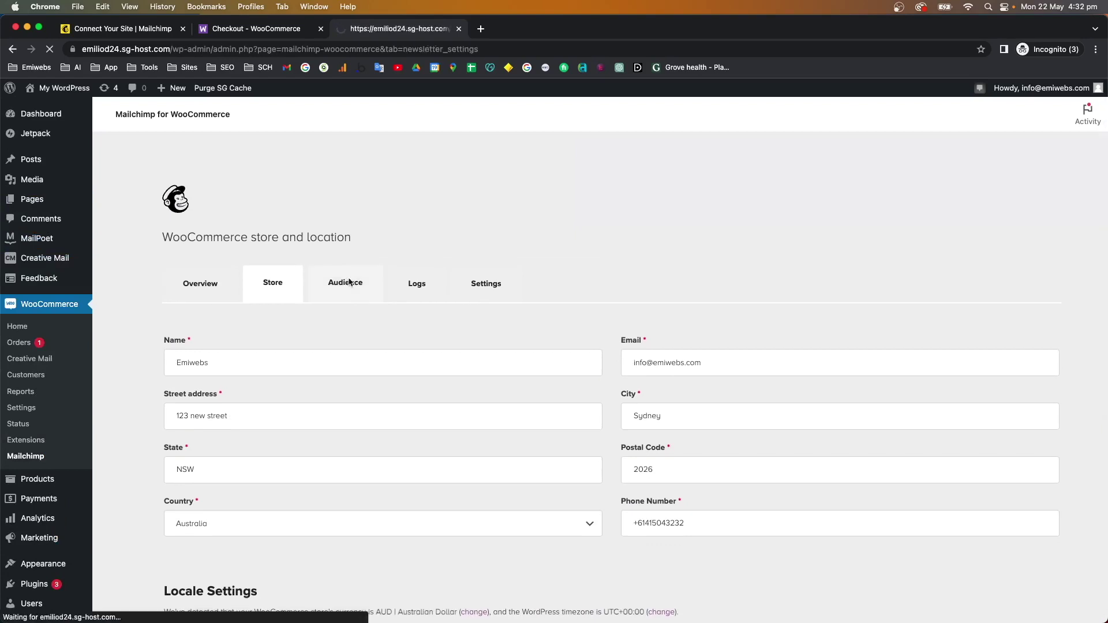
pyautogui.scroll(-2, 299, 402)
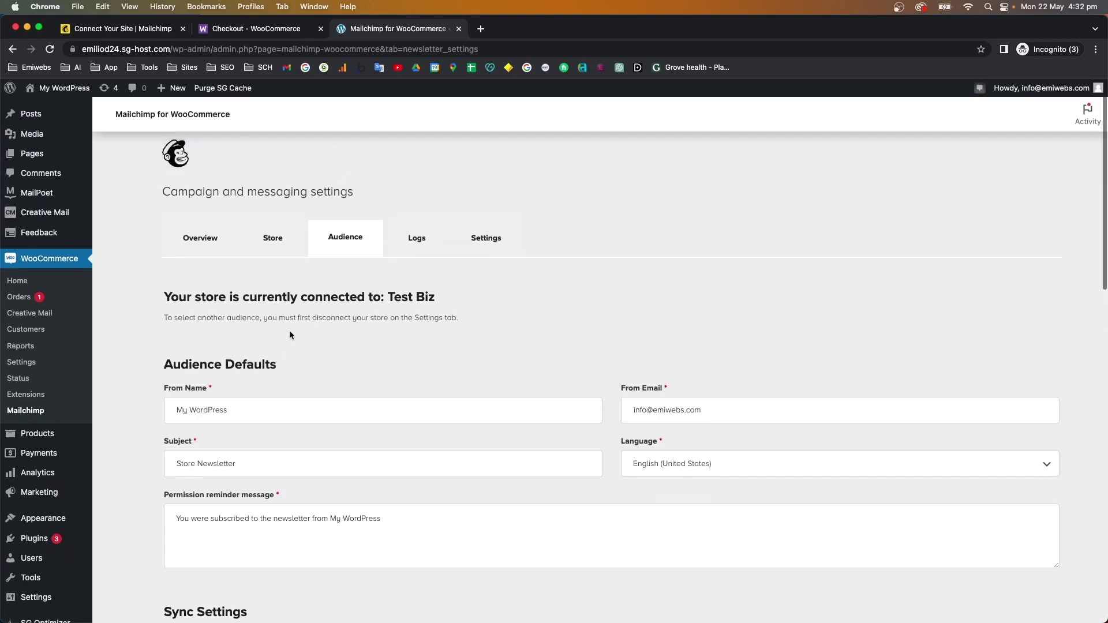
pyautogui.scroll(-6, 289, 332)
pyautogui.scroll(-10, 287, 334)
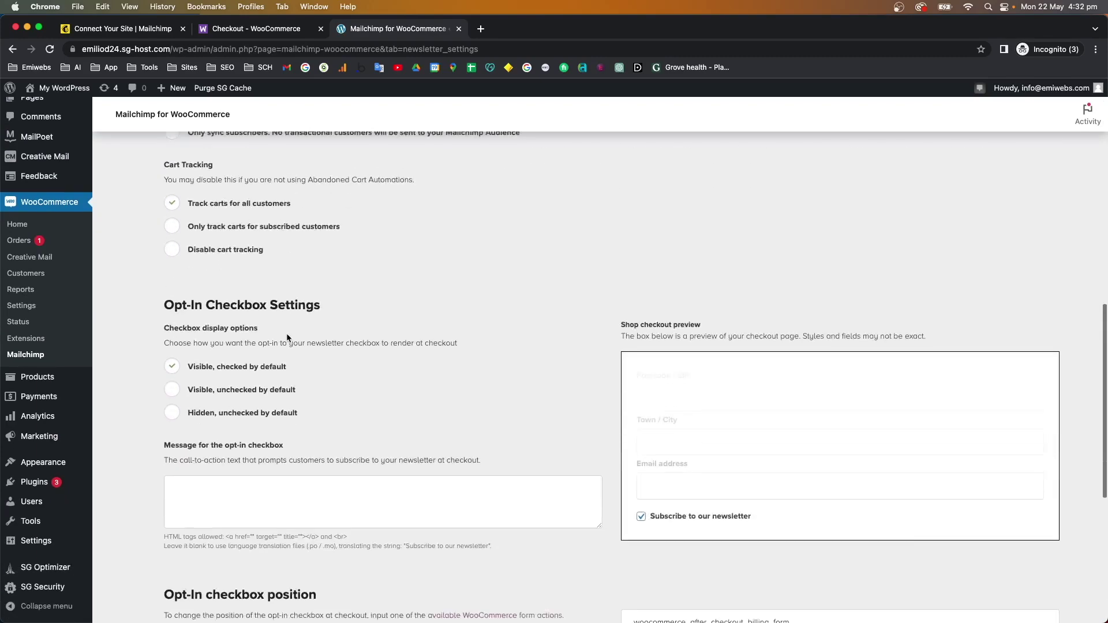
pyautogui.scroll(10, 286, 333)
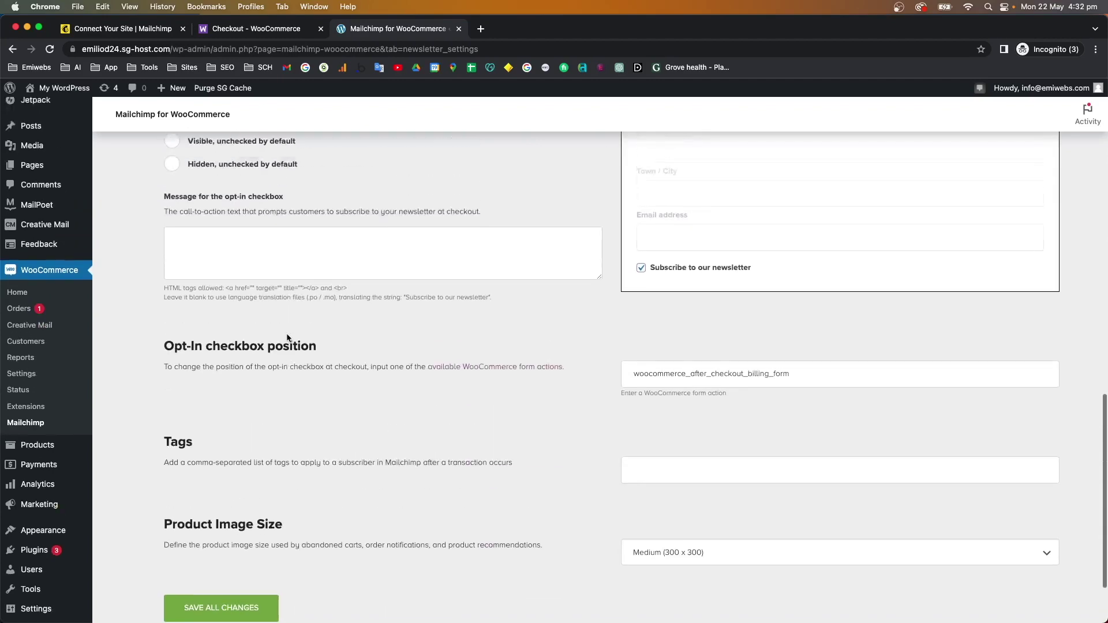
pyautogui.scroll(8, 287, 335)
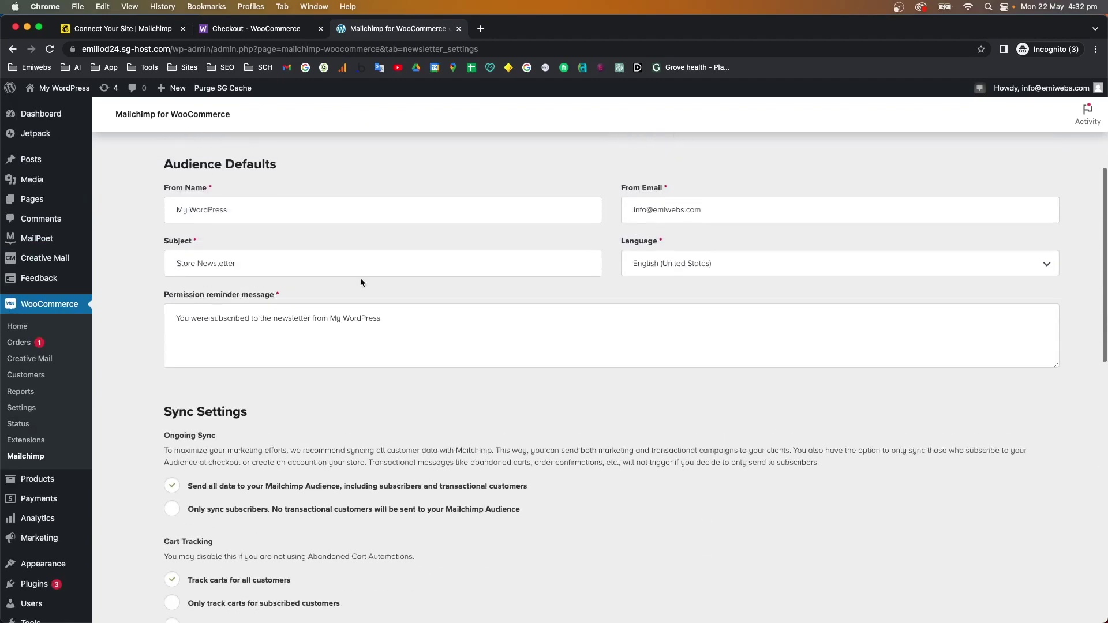
# Review the Logs and Settings tabs, confirm the sync is Running, and view Mailchimp's connection confirmation.
pyautogui.click(414, 285)
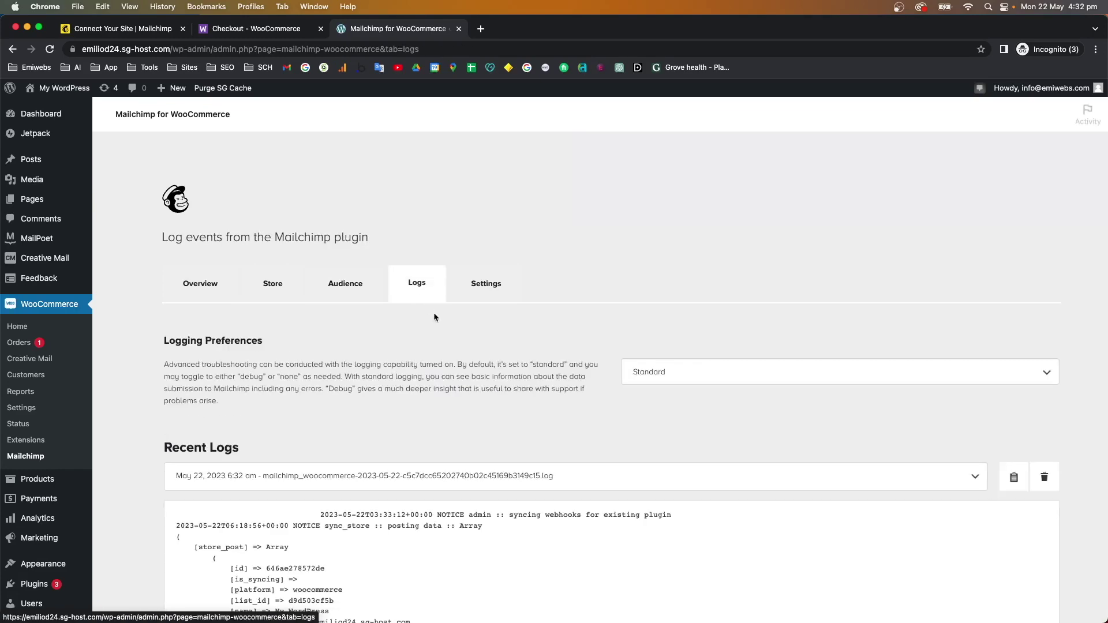
pyautogui.click(479, 291)
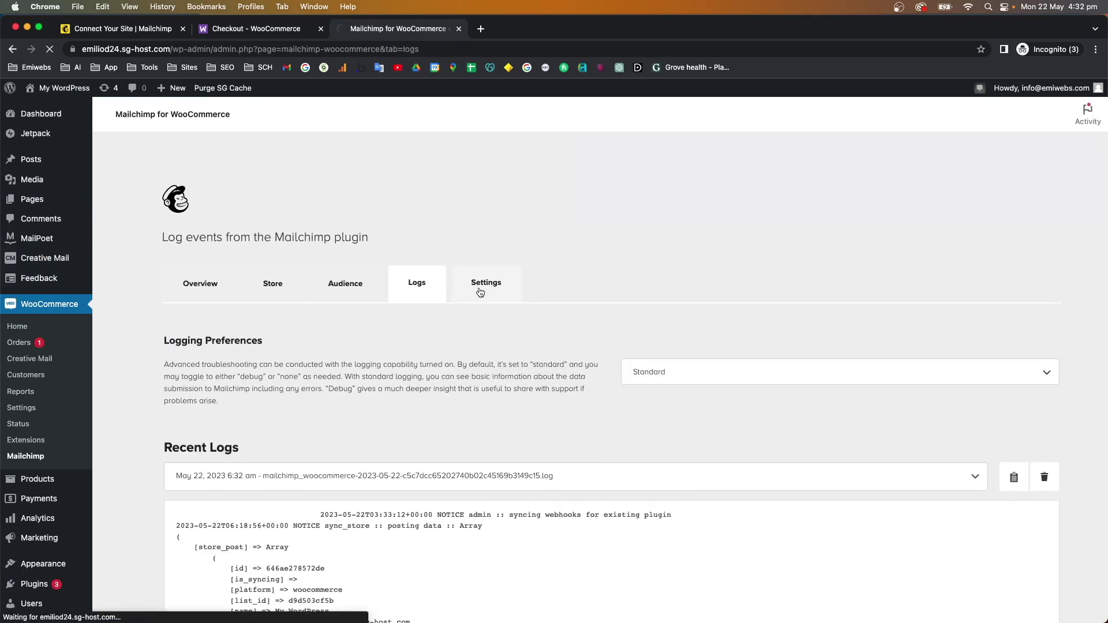
pyautogui.scroll(-2, 479, 288)
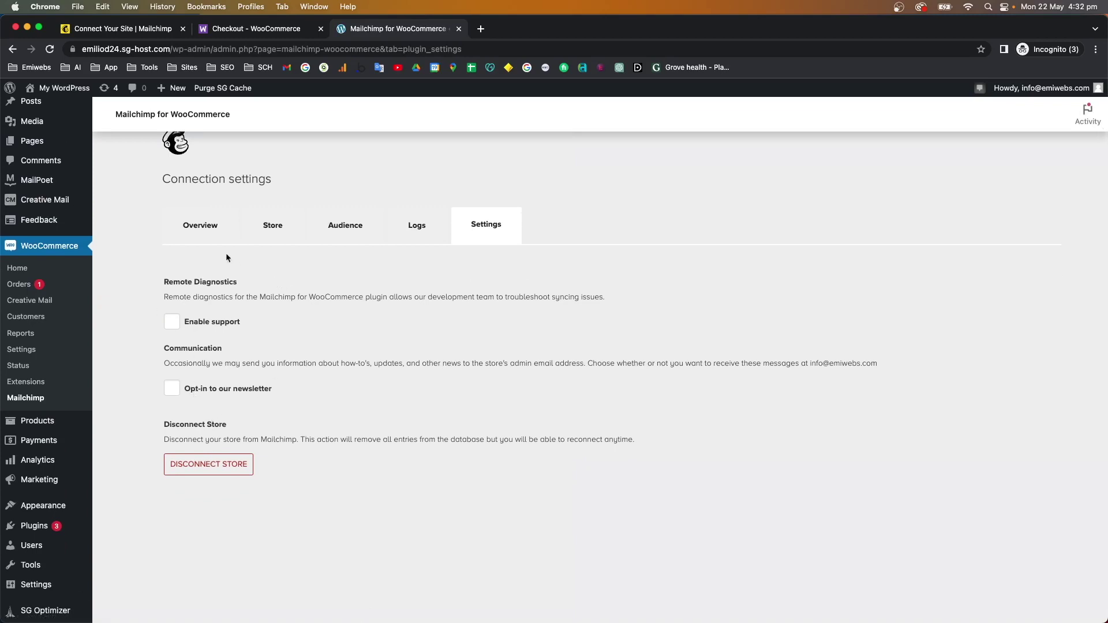
pyautogui.click(208, 232)
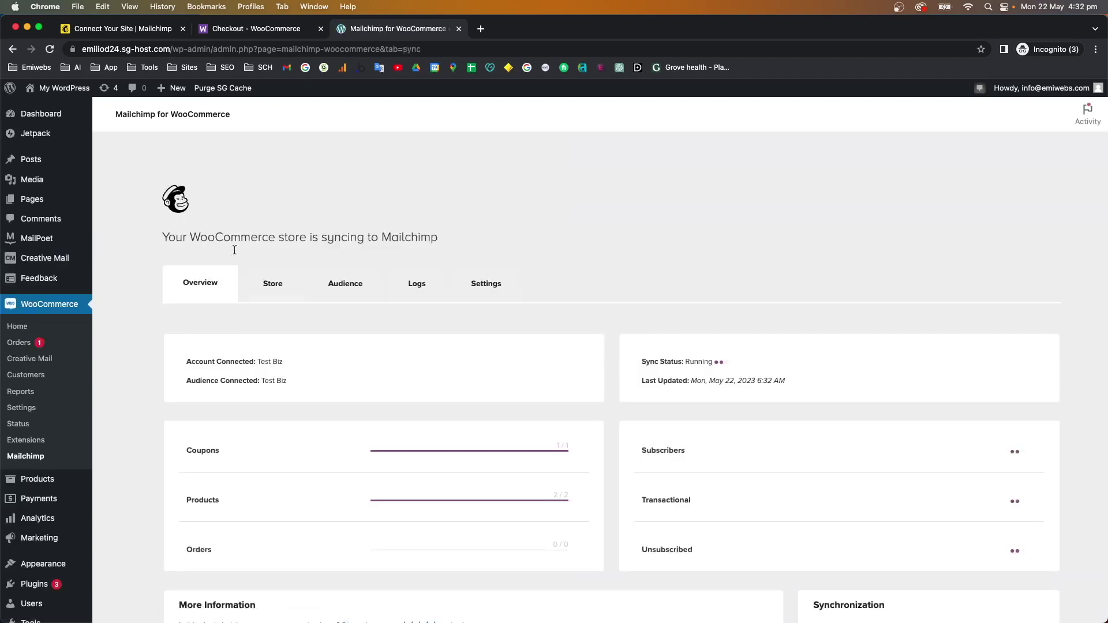
pyautogui.click(140, 33)
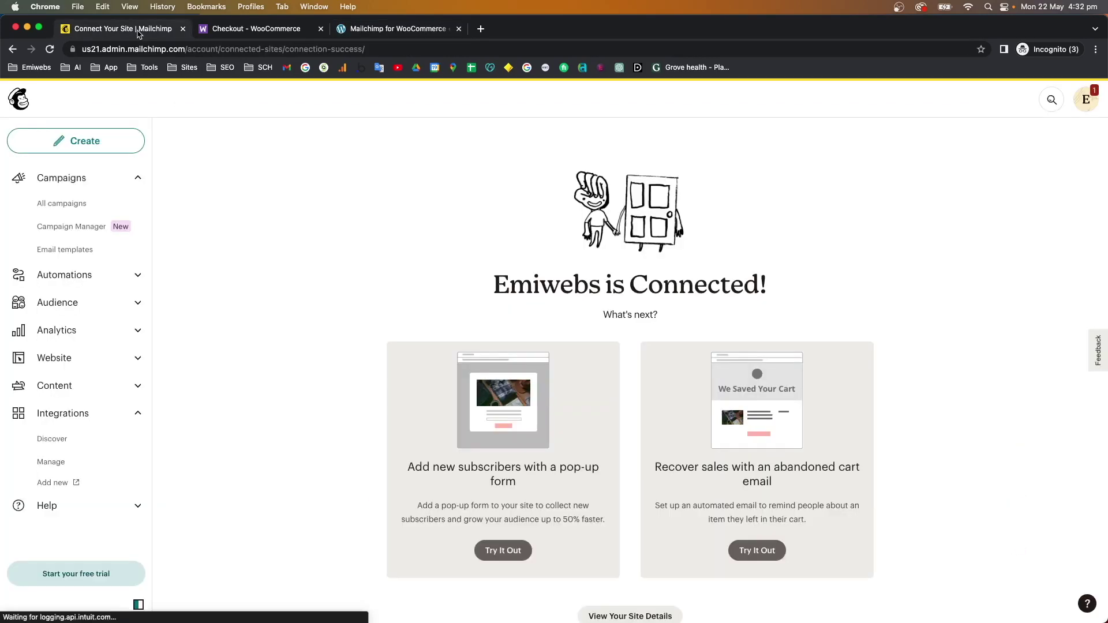